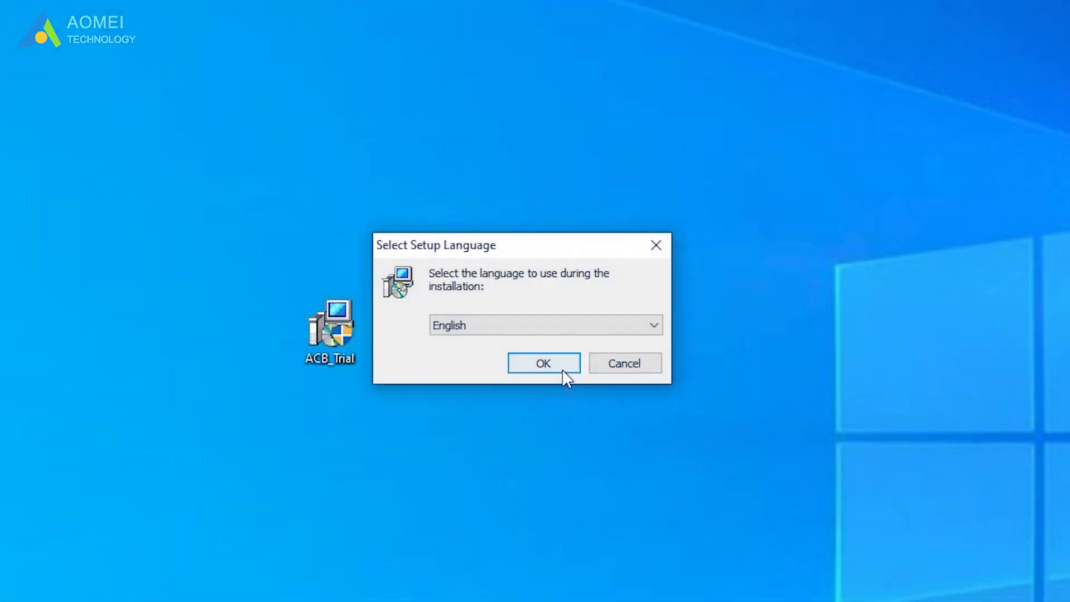
- Start the AOMEI Centralized Backupper setup in English and accept the license agreement
click(558, 367)
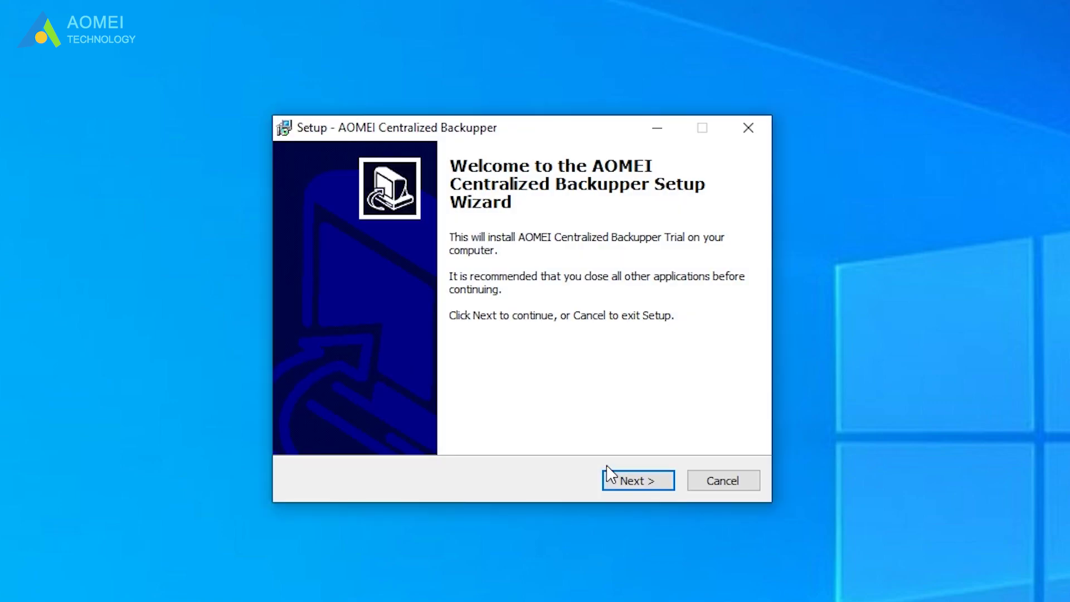
click(620, 487)
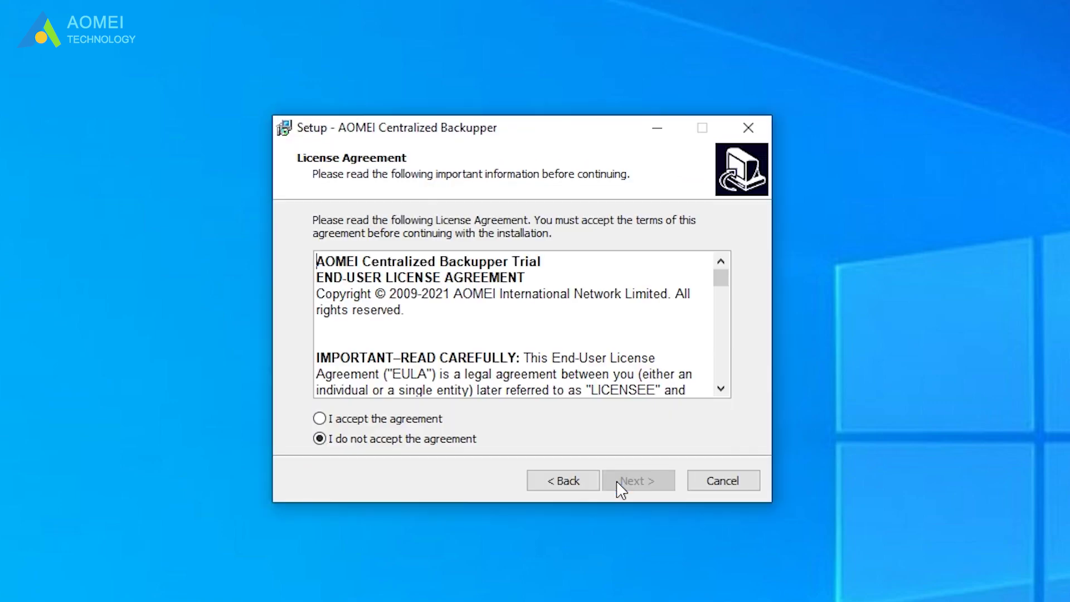
click(432, 424)
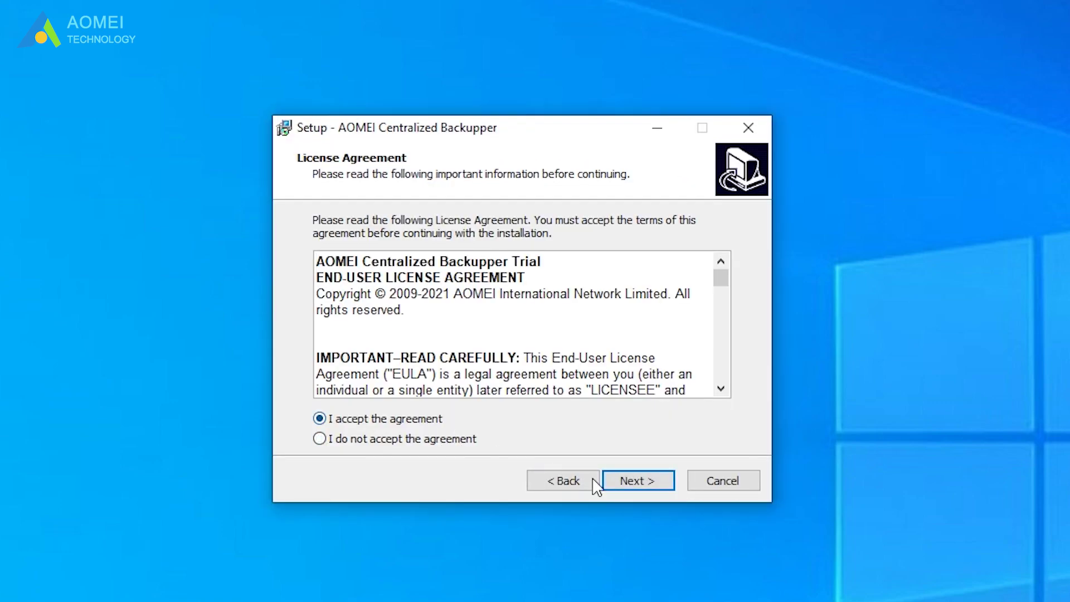
click(636, 485)
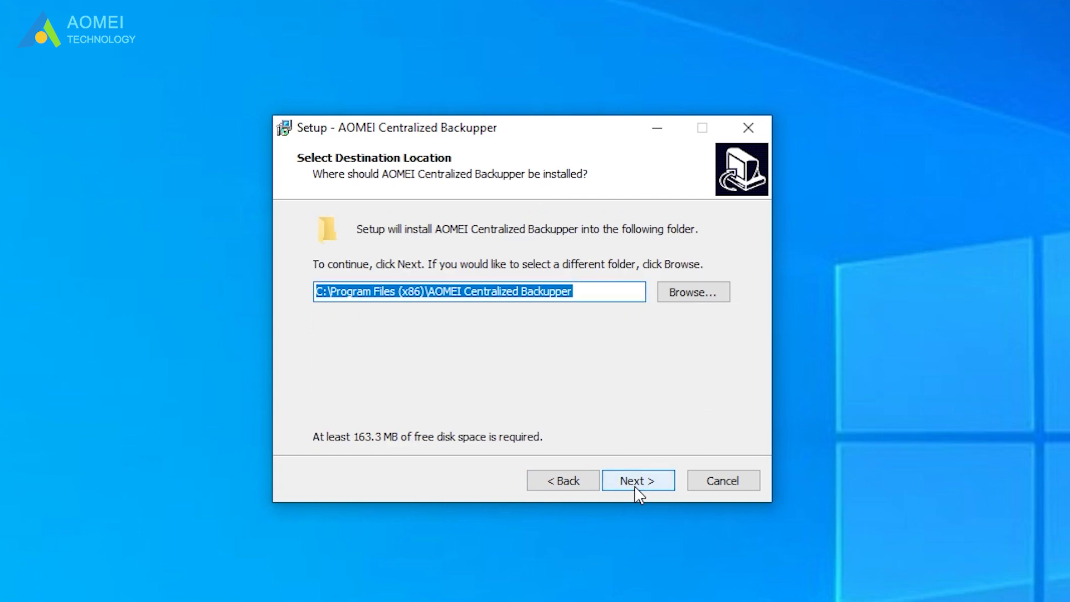
- Install the program to C:\Program Files (x86)\AOMEI Centralized Backupper with a desktop icon and finish the setup
click(636, 485)
click(636, 485)
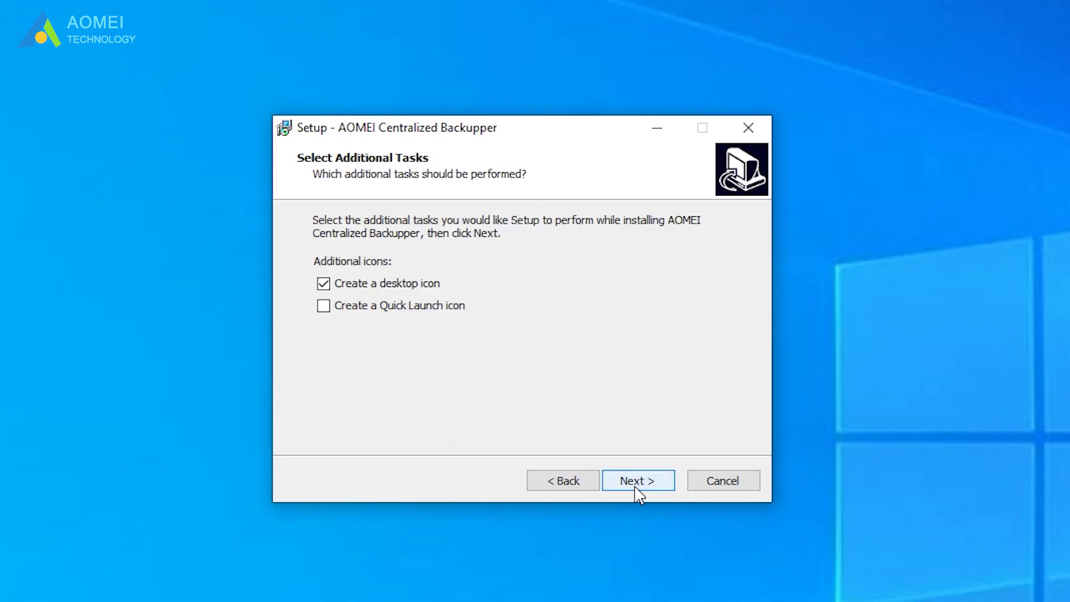
click(637, 485)
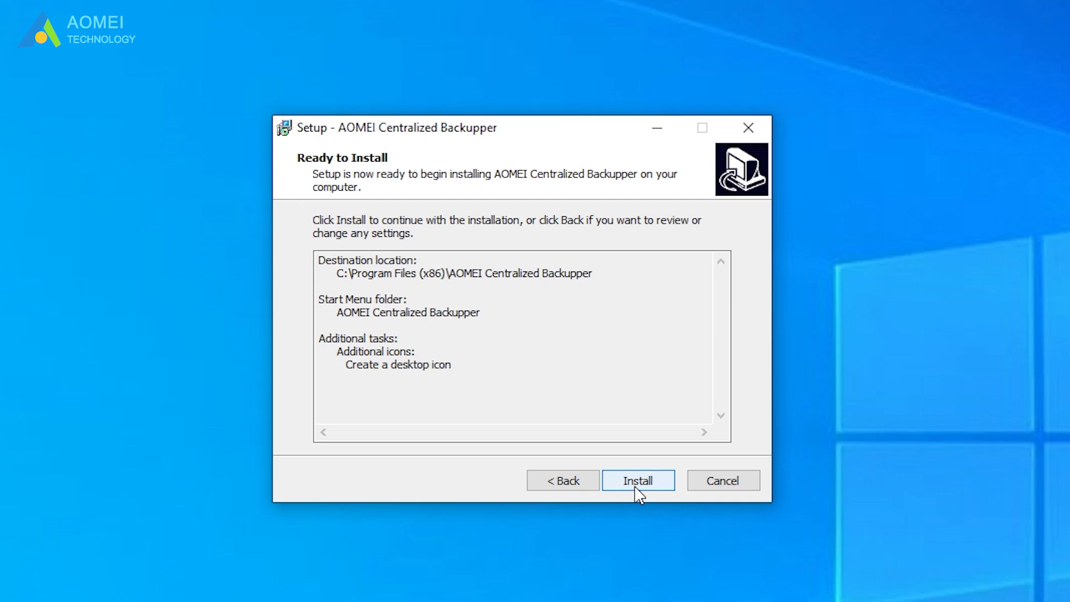
click(638, 483)
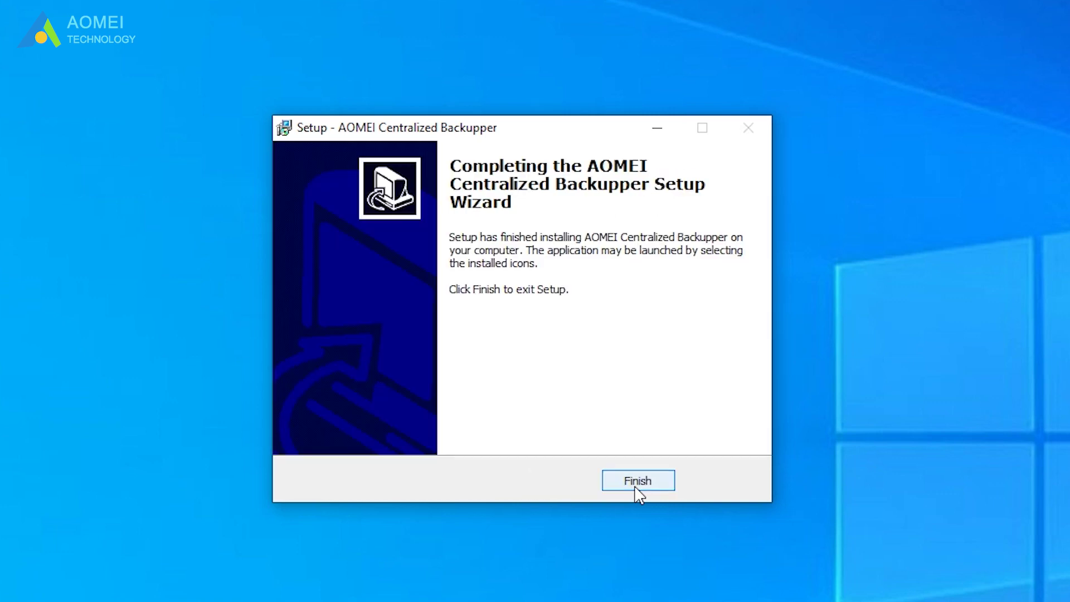
click(635, 486)
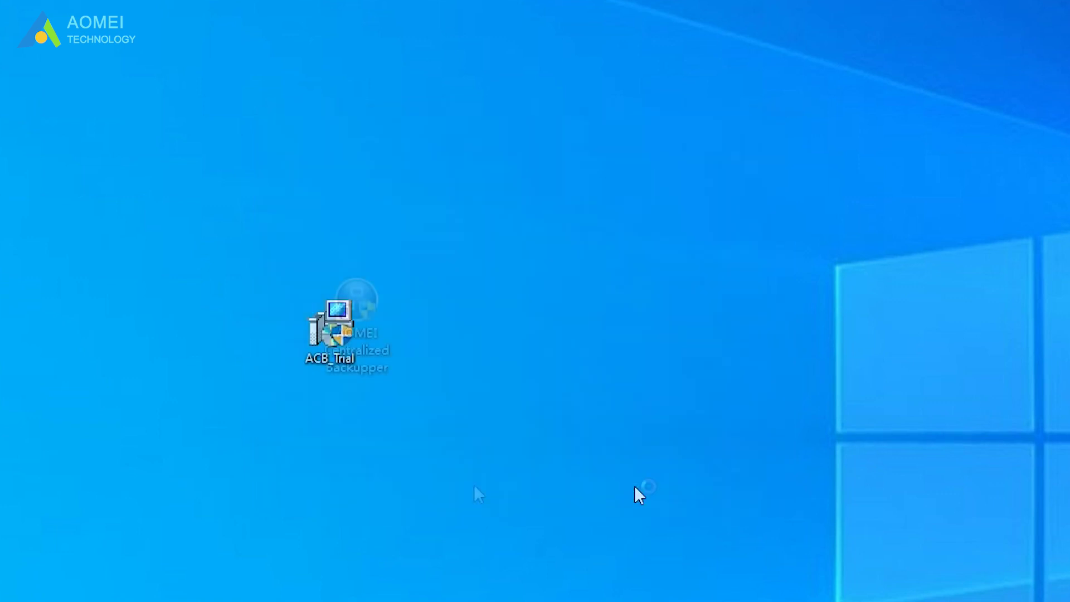
- Launch AOMEI Centralized Backupper and look at the existing backup tasks and the new task options
click(383, 352)
double_click(383, 355)
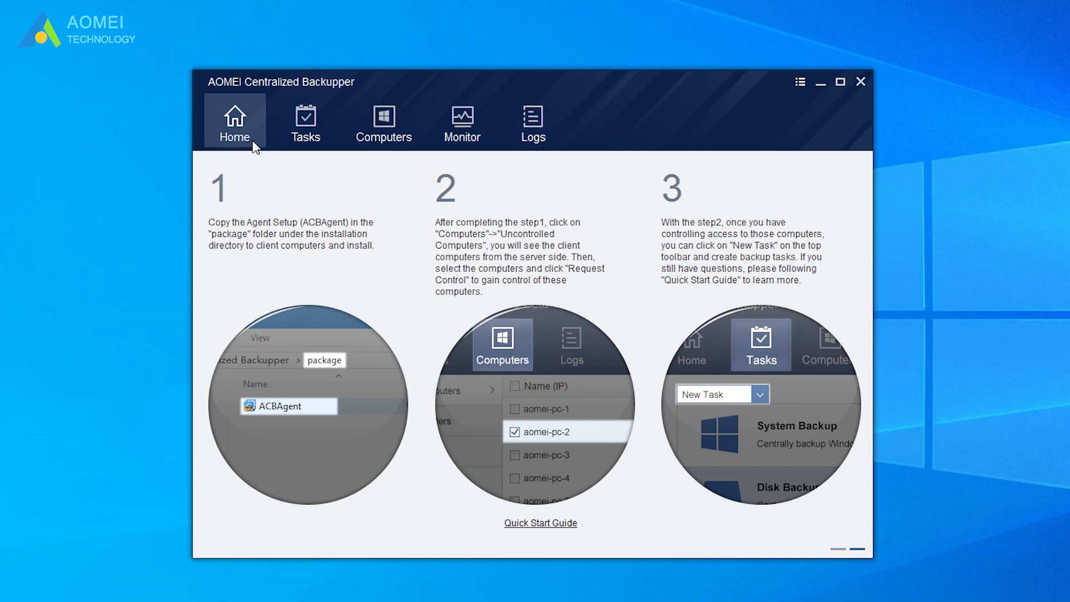
click(298, 139)
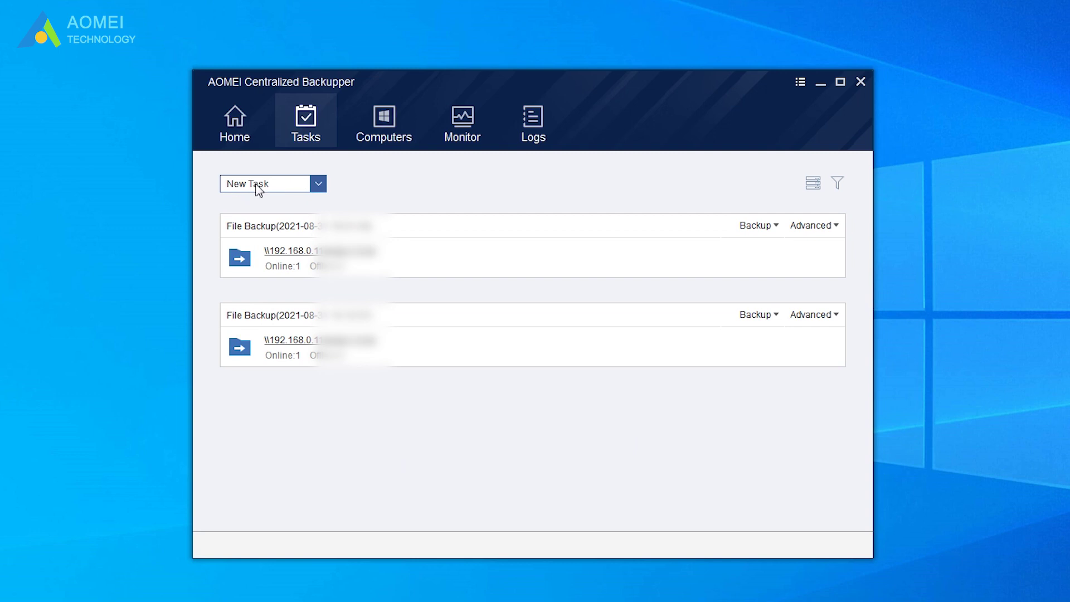
click(318, 183)
click(318, 184)
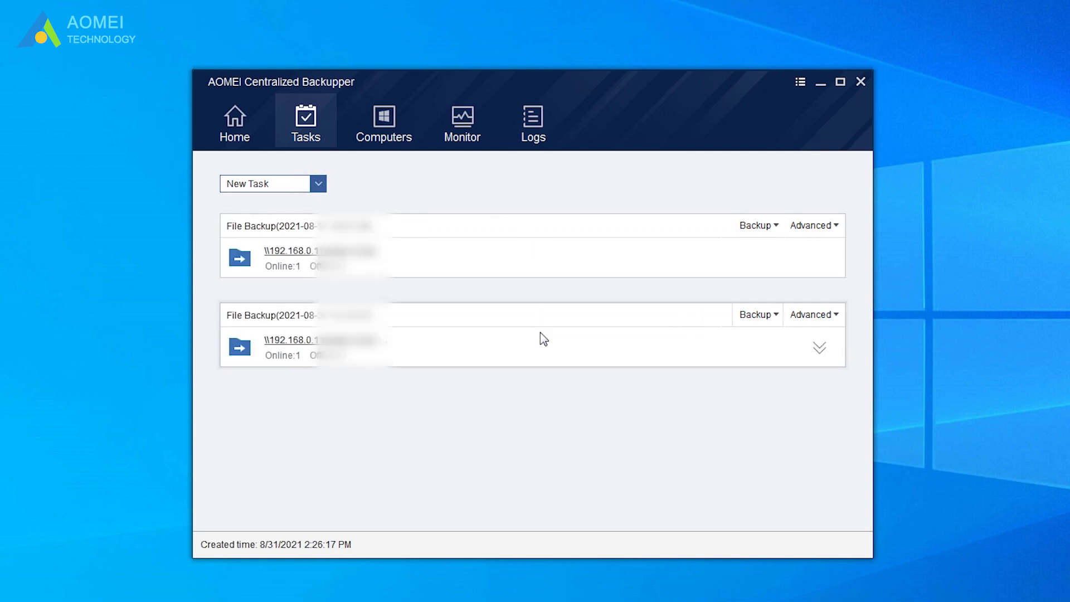
- Look at the lists of controlled and uncontrolled computers
click(409, 143)
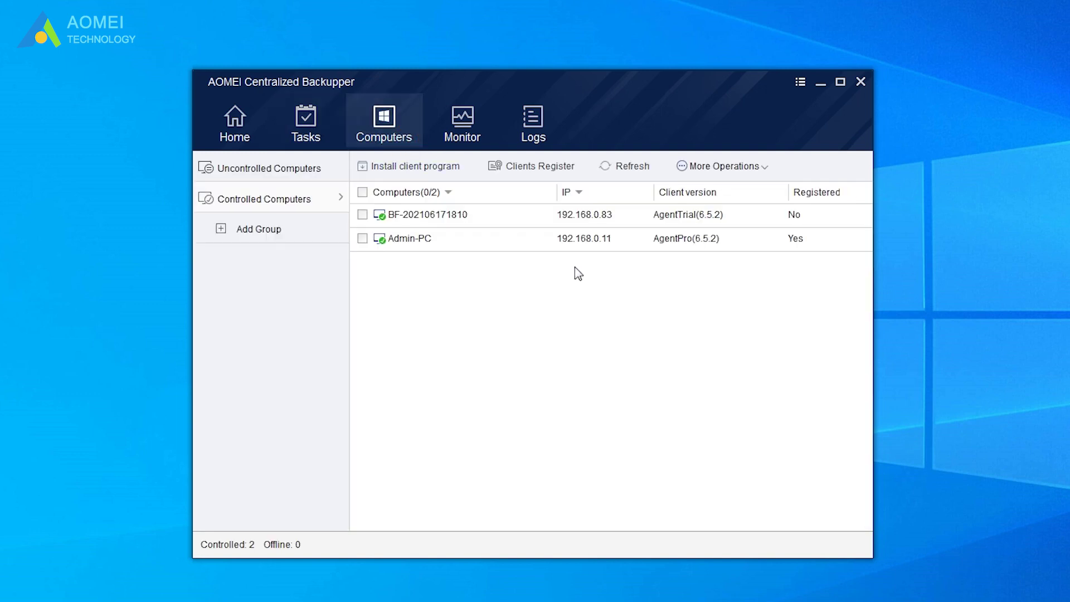
click(308, 169)
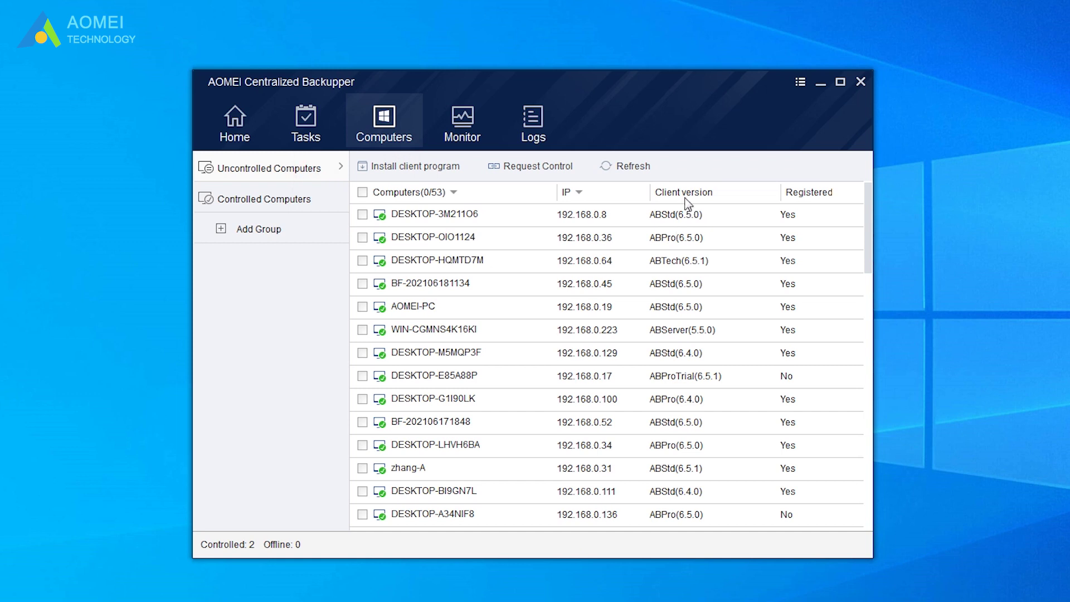
- Review the monitoring status, network, CPU, memory and disk usage of the client computers, and the task and message logs
click(481, 138)
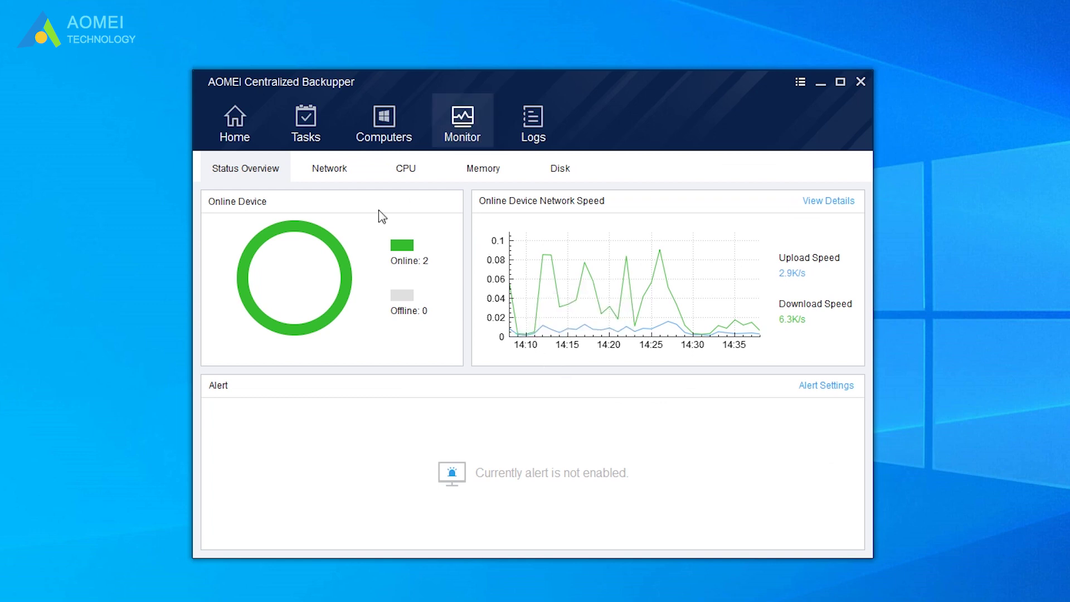
click(341, 171)
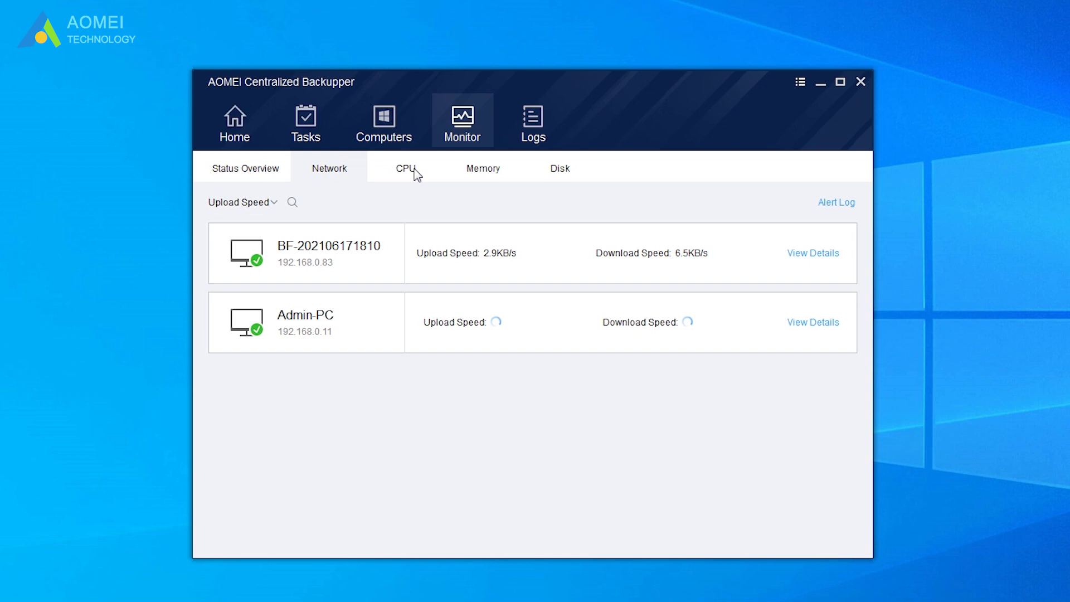
click(414, 169)
click(494, 169)
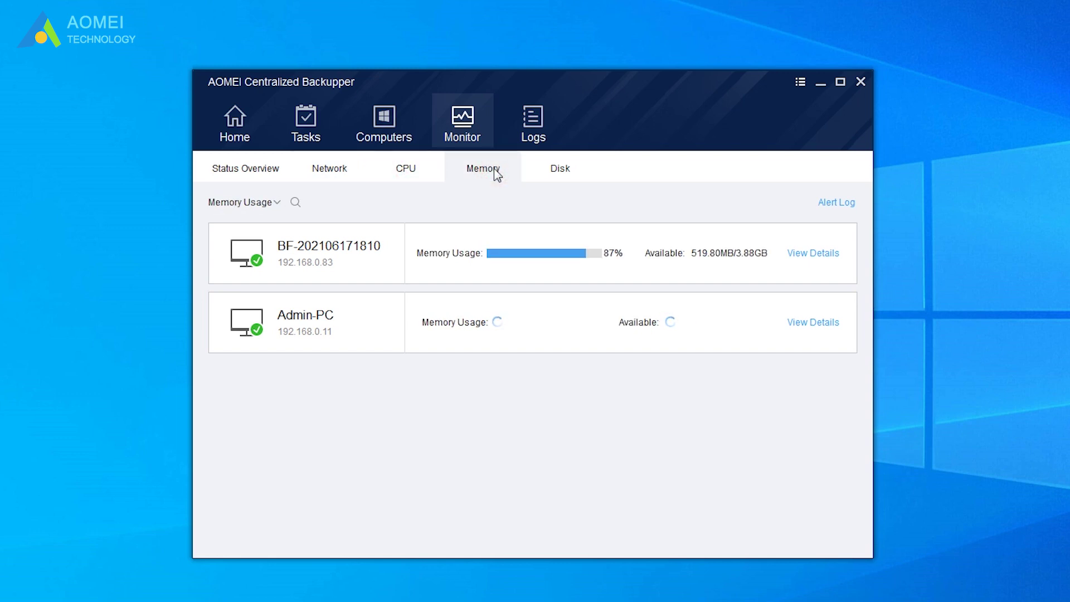
click(559, 171)
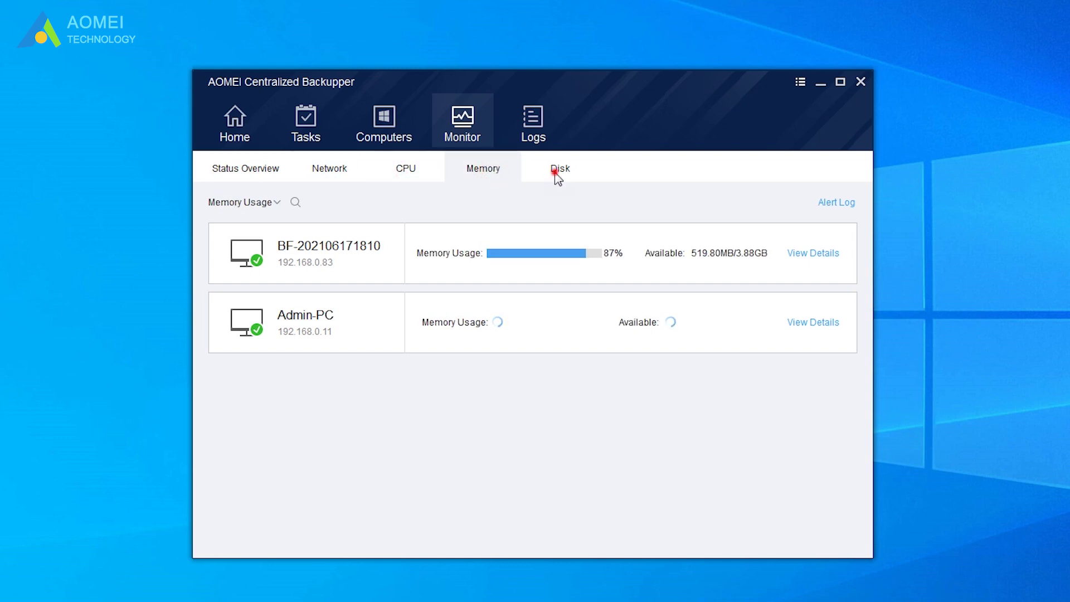
click(554, 138)
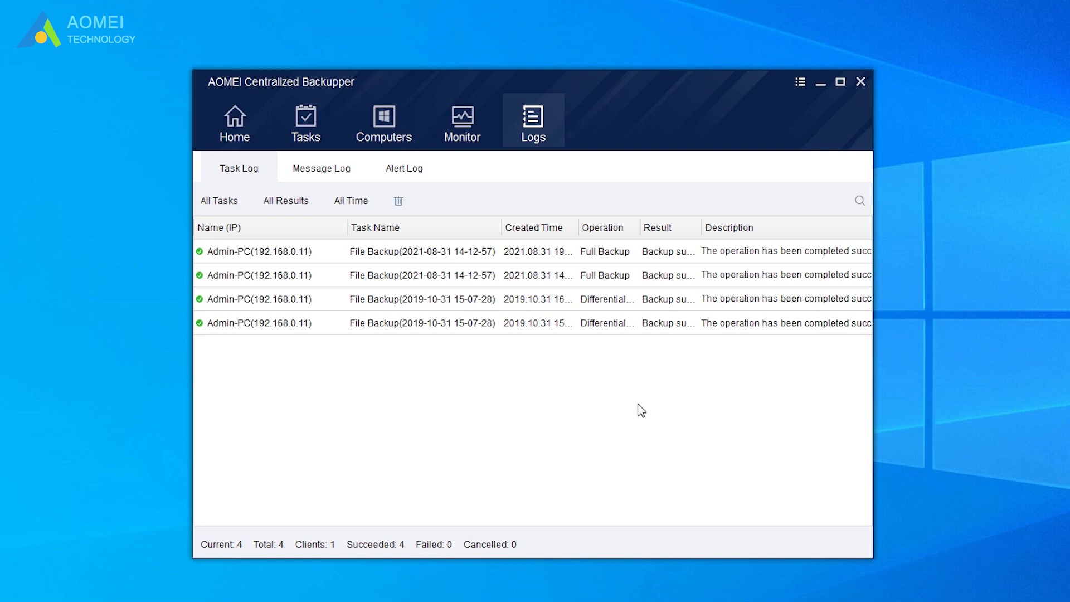
click(342, 168)
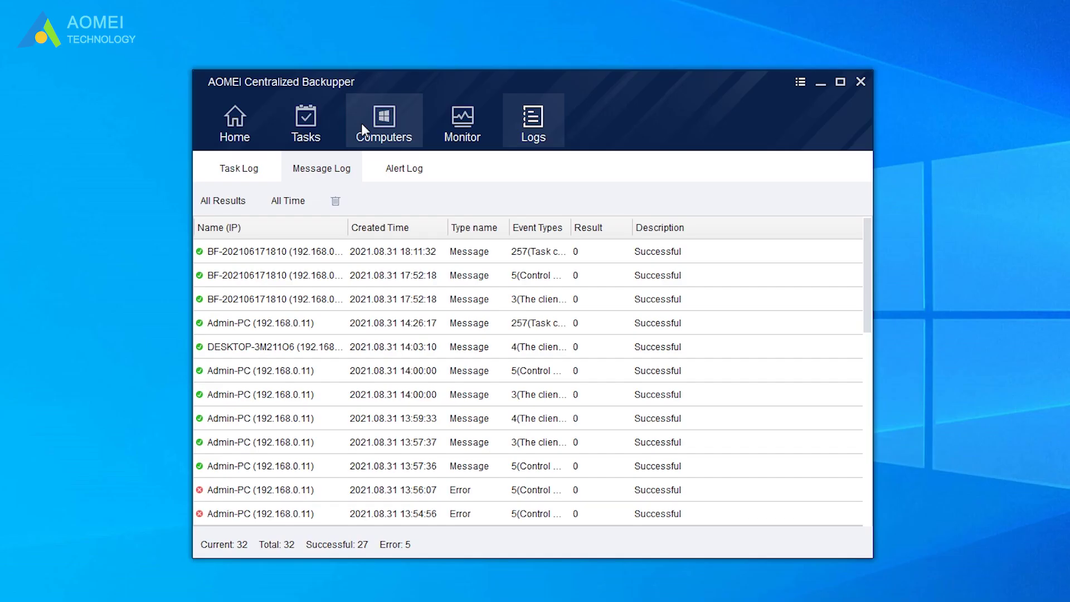
- Examine the ACBAgent package folder provided for manual client installation from the controlled computers view, and close its windows
click(359, 123)
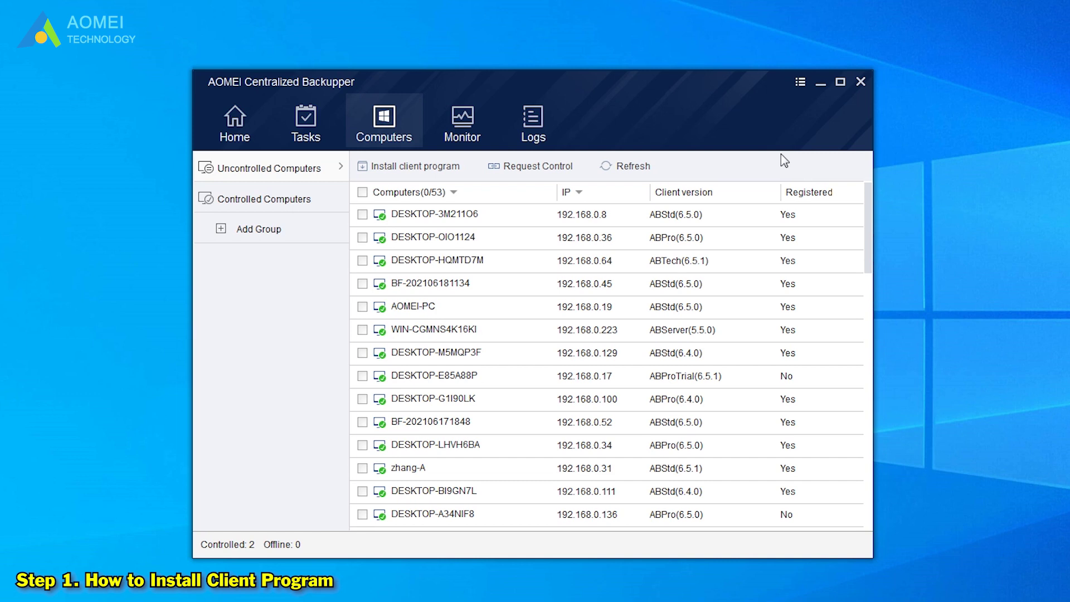
click(405, 118)
click(290, 199)
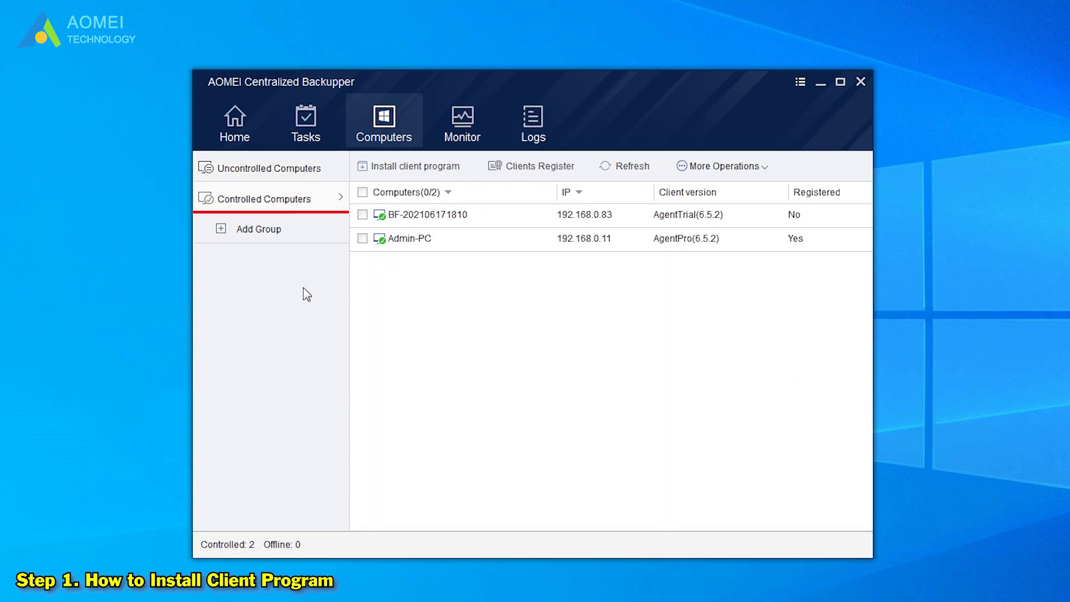
click(380, 173)
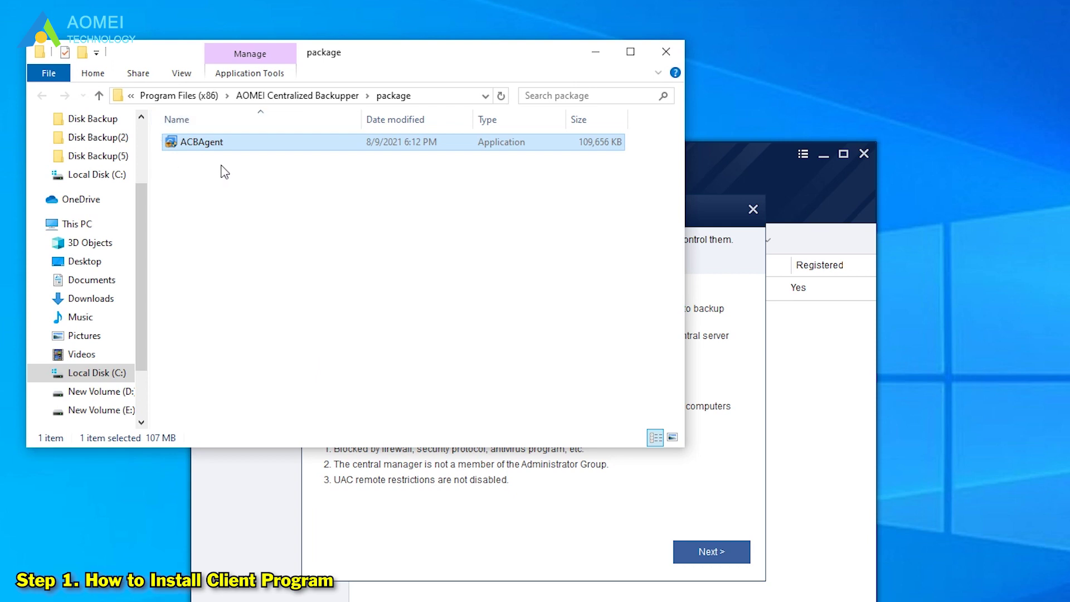
click(674, 4)
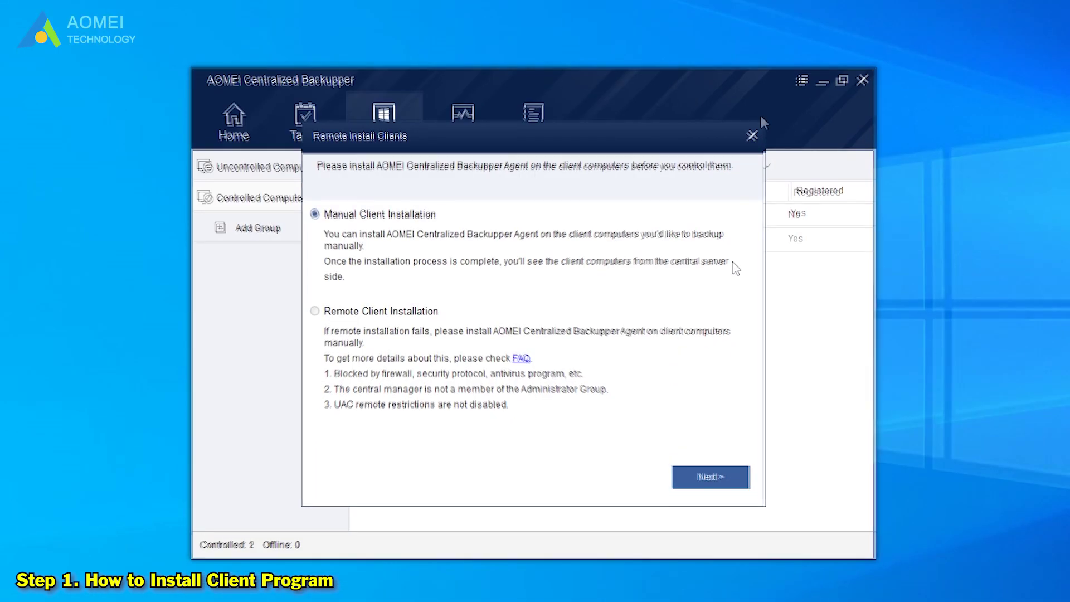
click(753, 155)
- View the settings for creating a client package and close them without creating one
click(802, 100)
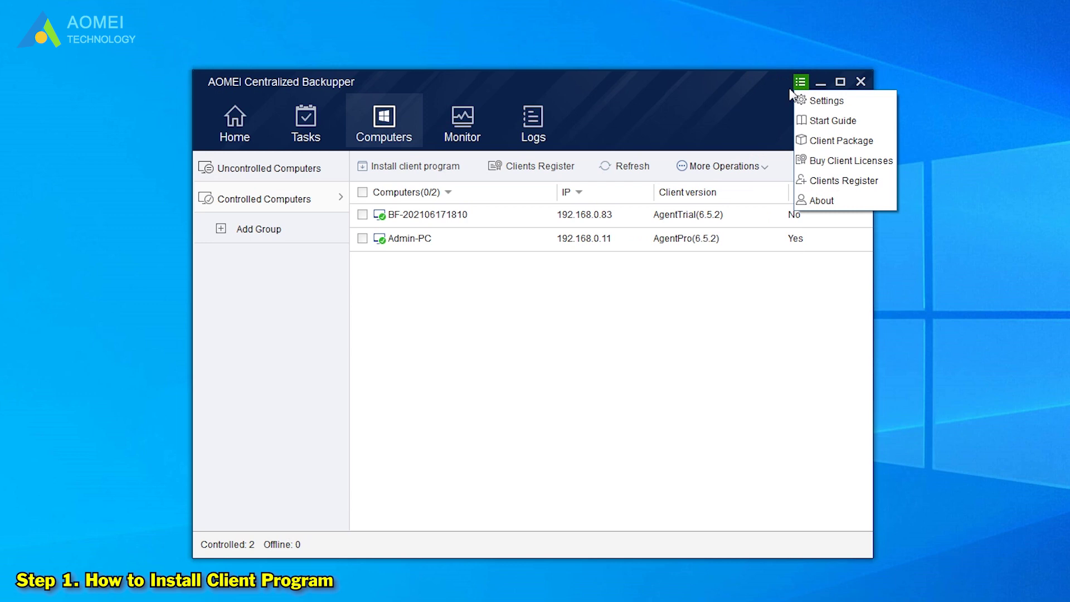
click(885, 151)
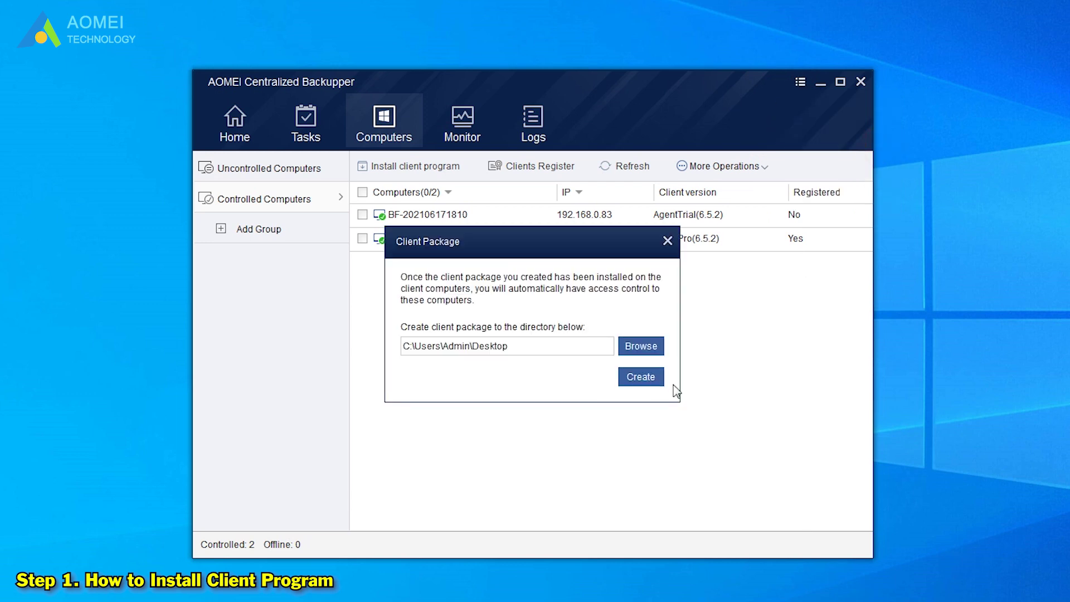
click(667, 240)
- Start a remote client installation and stop the detection of computers within the LAN
click(450, 168)
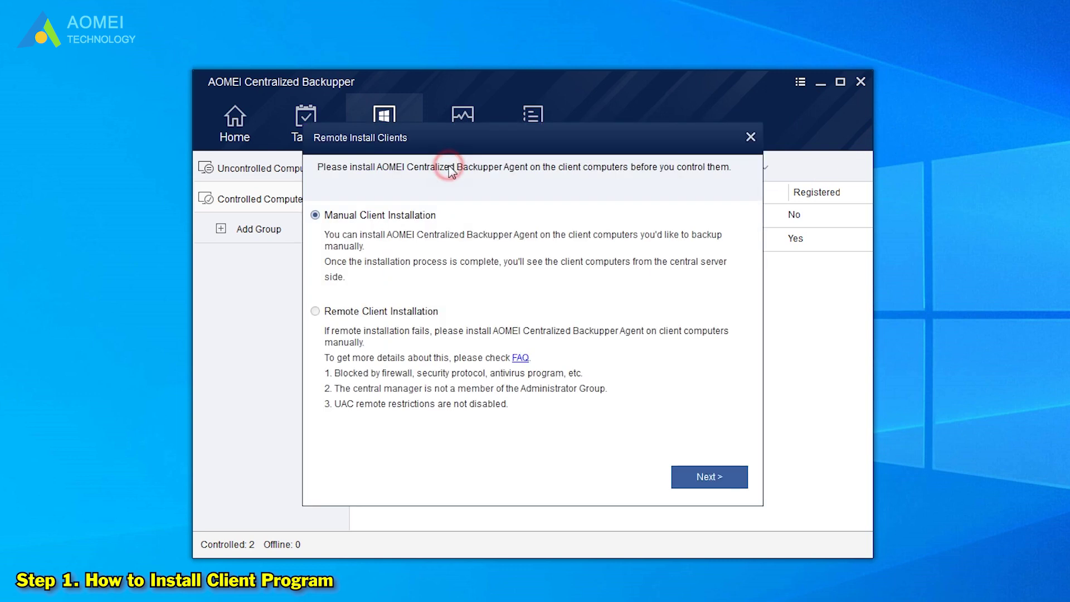
click(419, 315)
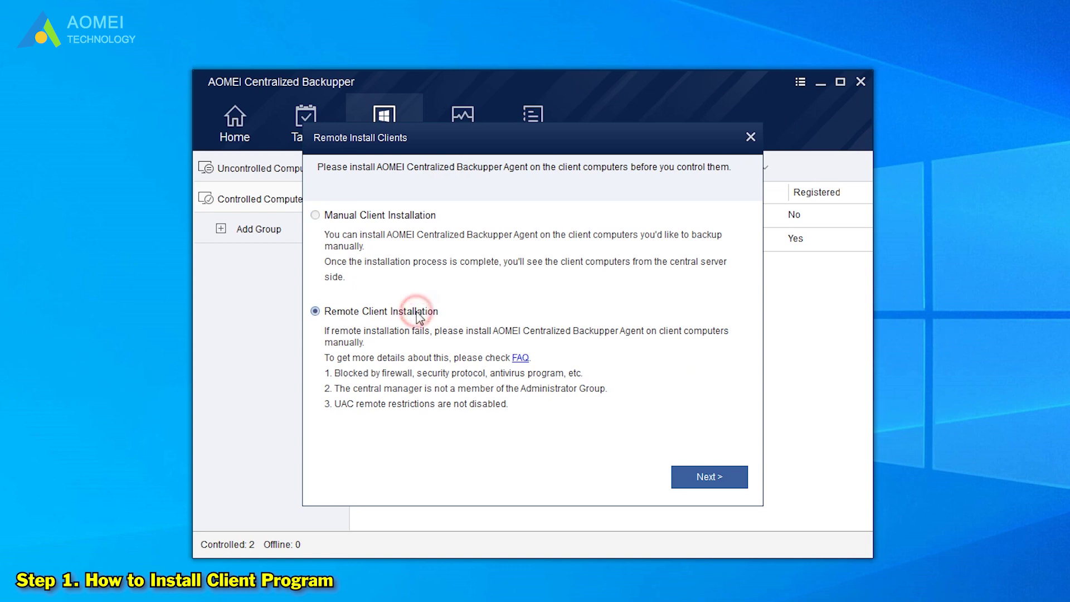
click(709, 474)
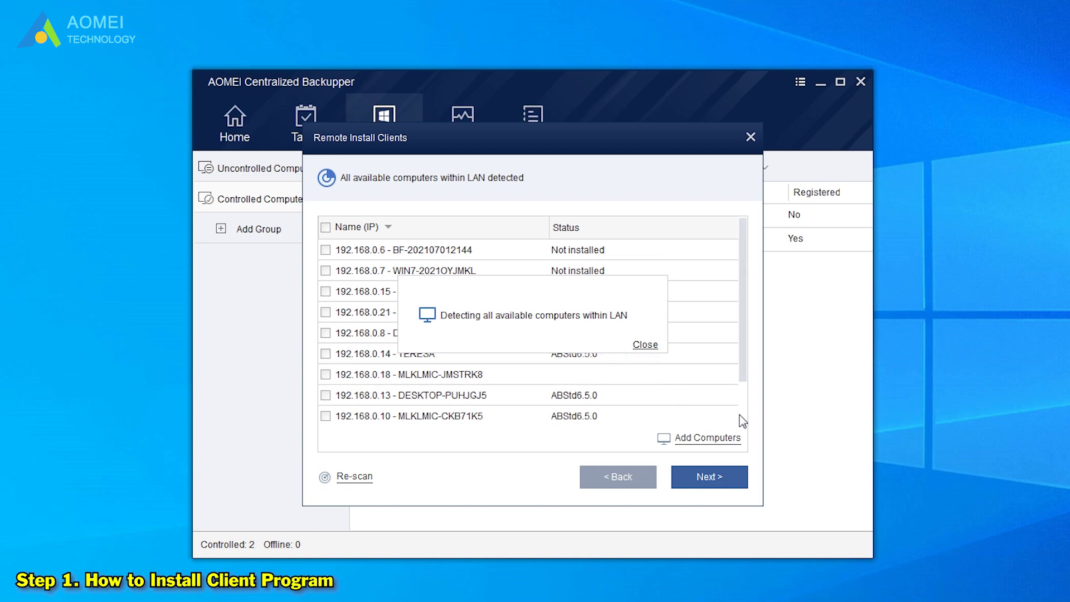
click(645, 344)
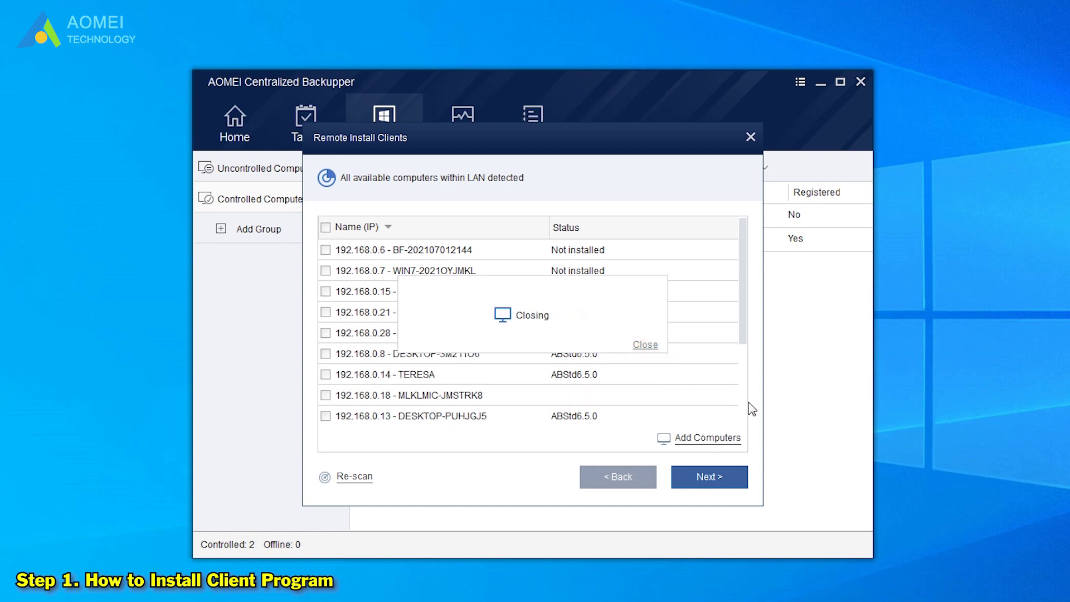
- Look at the option for adding computers by name or IP, and choose 192.168.0.11 - ADMIN-PC for the remote installation
click(707, 438)
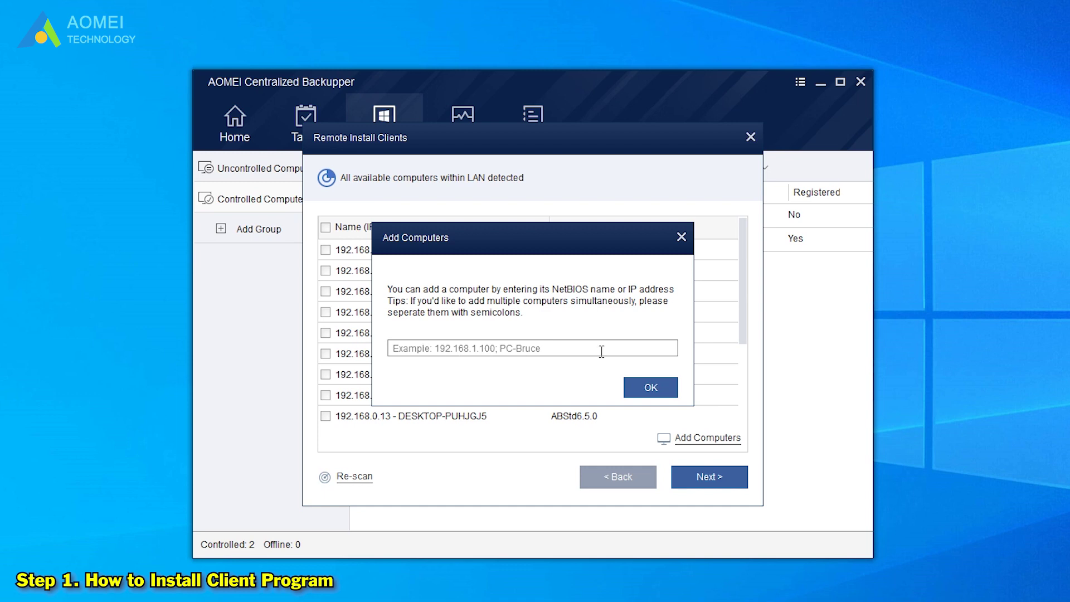
click(647, 384)
scroll(719, 384, down, 3)
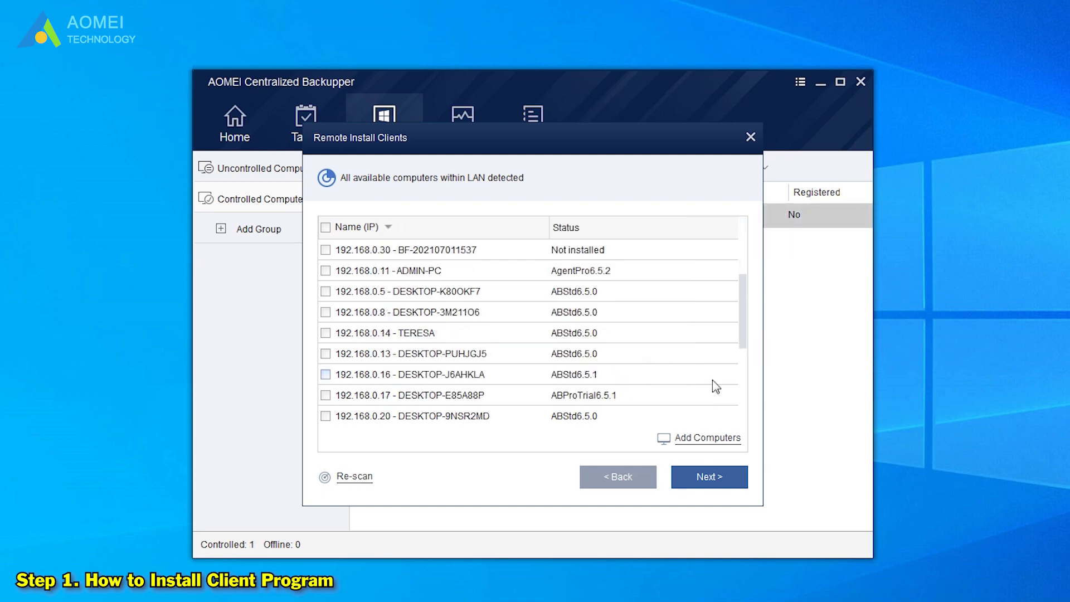
click(324, 270)
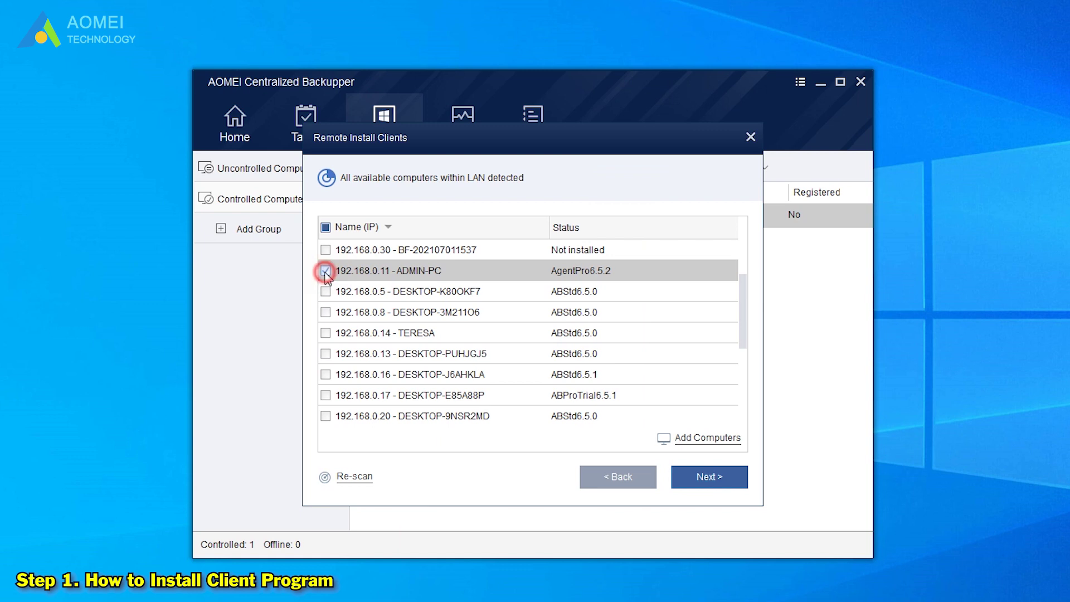
click(693, 477)
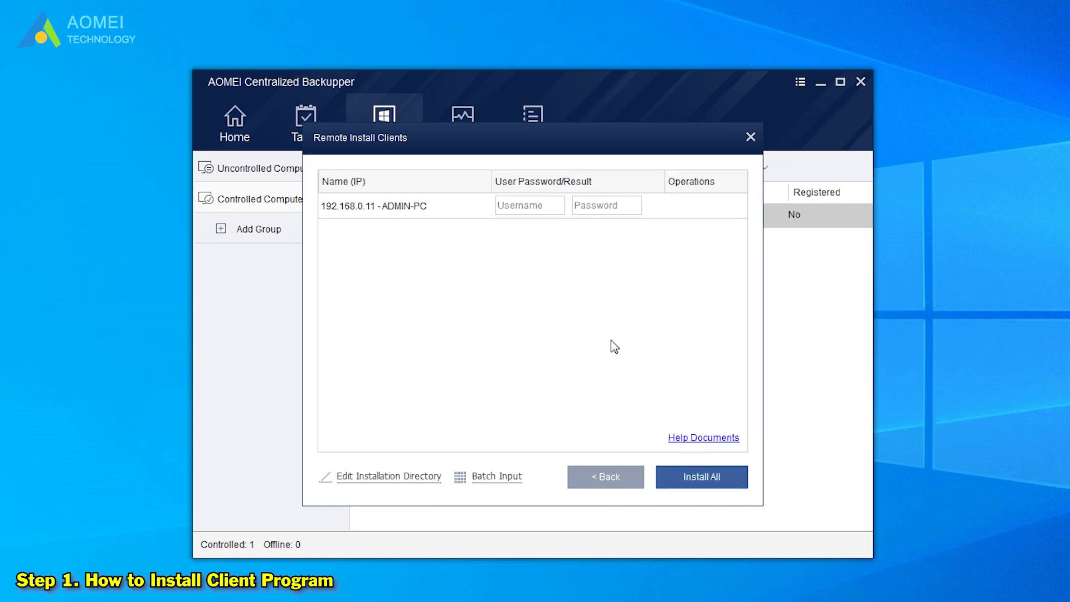
- Enter the username admin and the account password for ADMIN-PC, and install the client on it
click(544, 205)
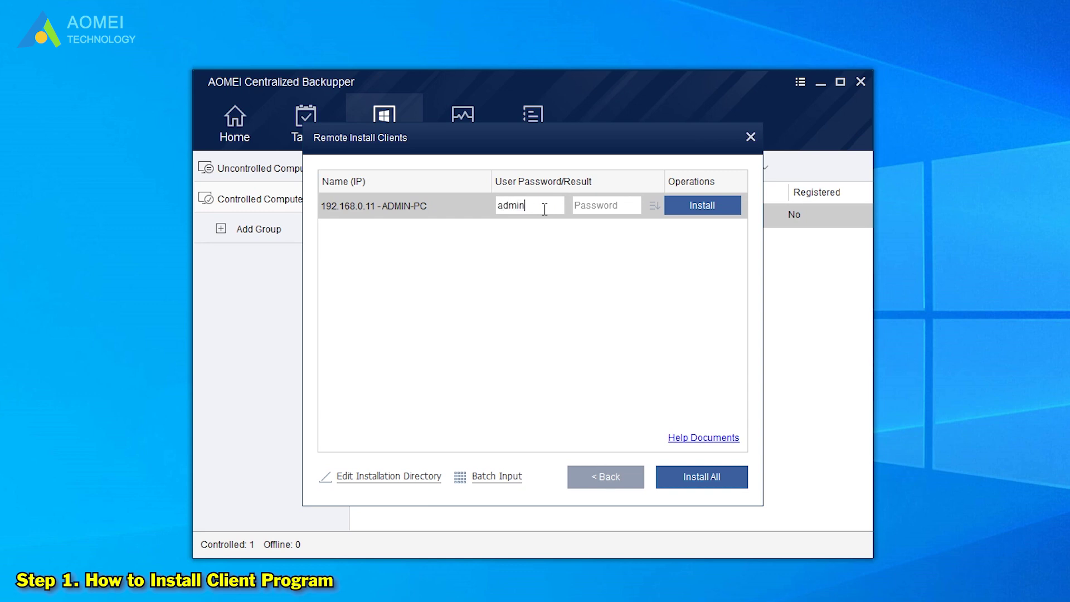
click(583, 205)
click(713, 211)
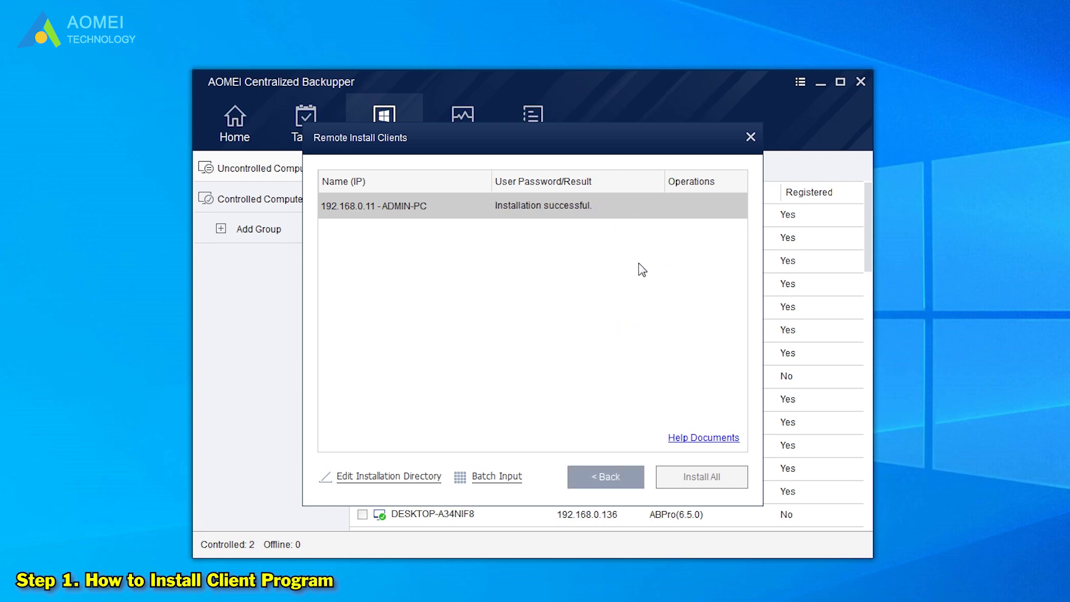
- Close the remote client installation and view the list of controlled computers
click(751, 137)
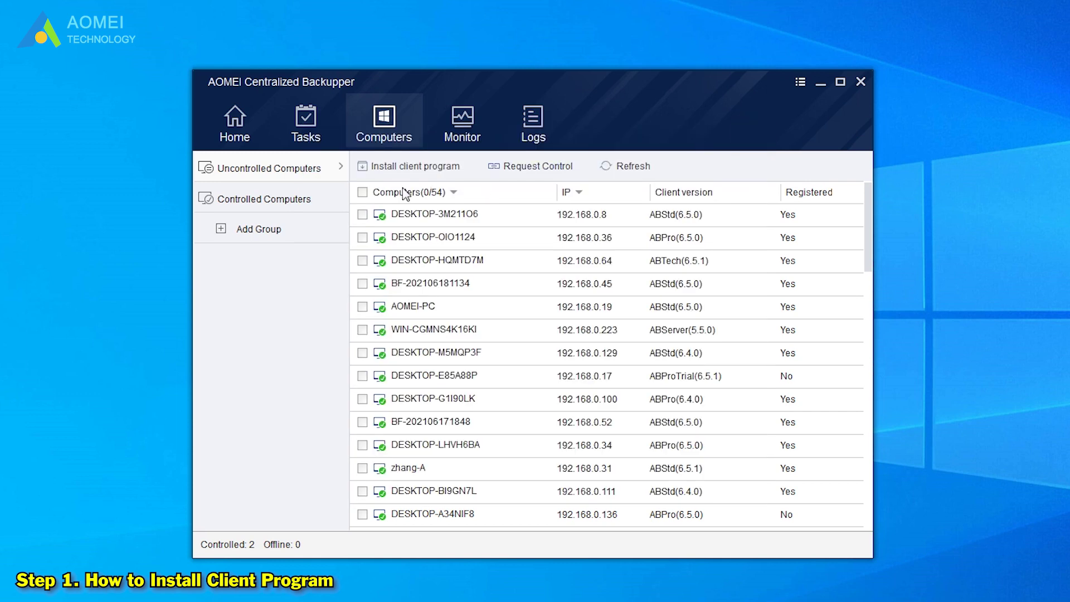
click(307, 206)
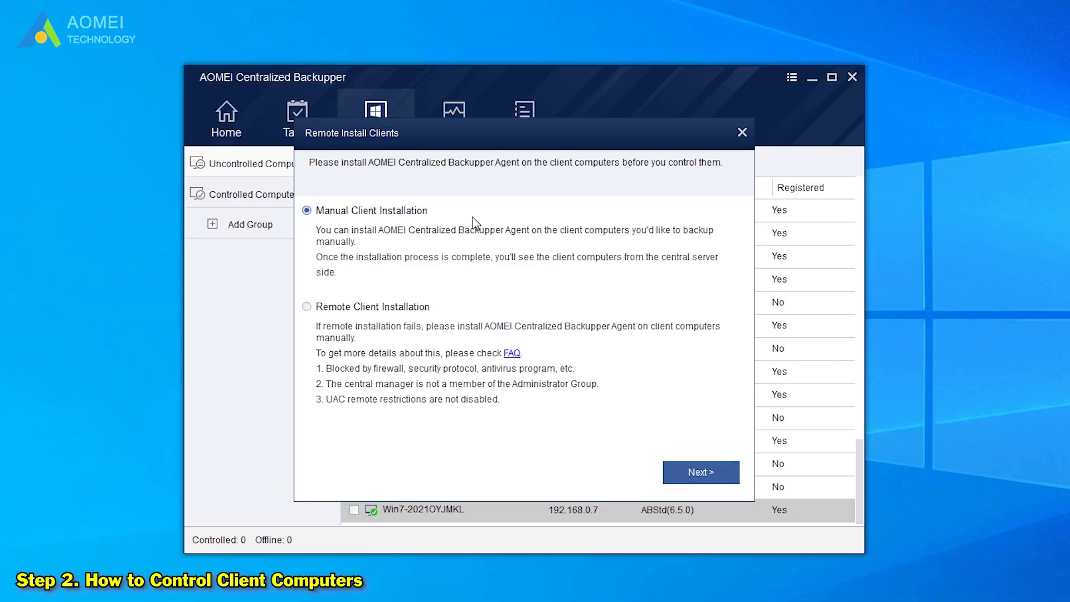
click(741, 133)
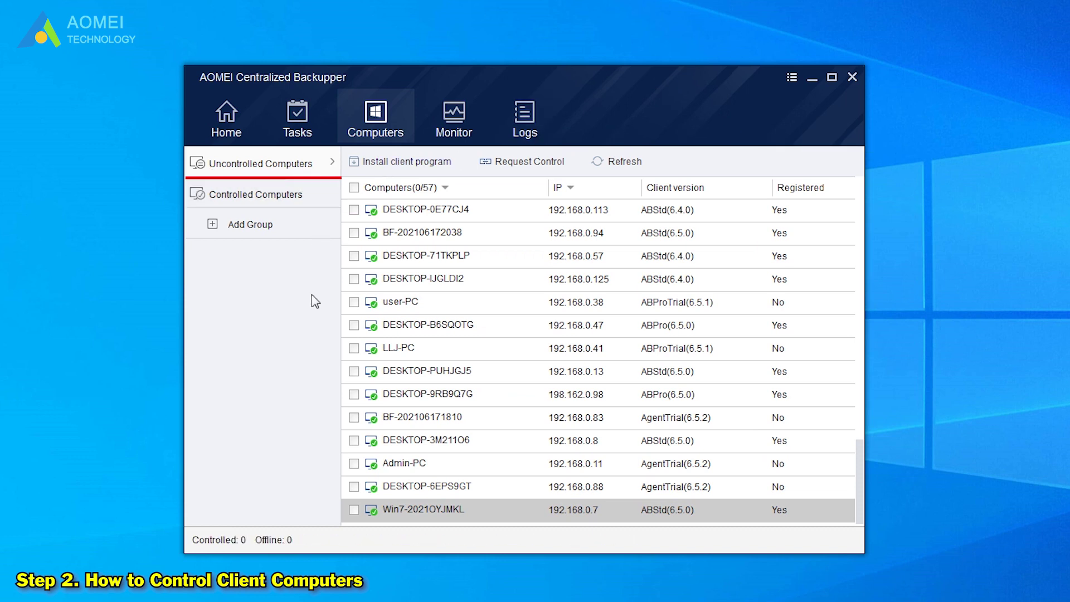
click(354, 509)
click(353, 486)
click(353, 463)
click(353, 440)
click(353, 417)
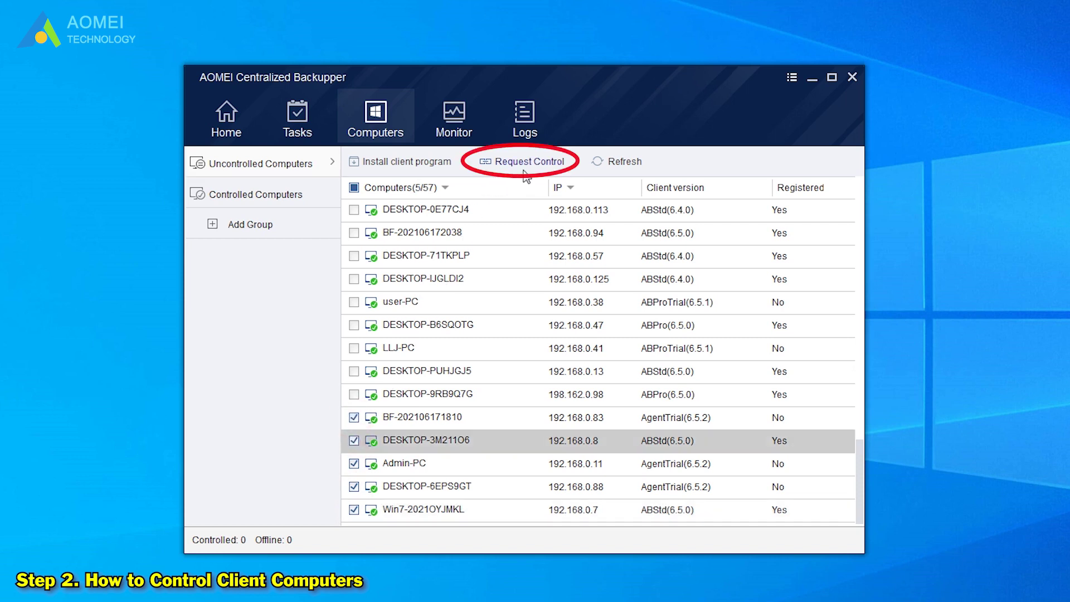
- View the form for requesting control by entering accounts and close it without entering any
click(555, 166)
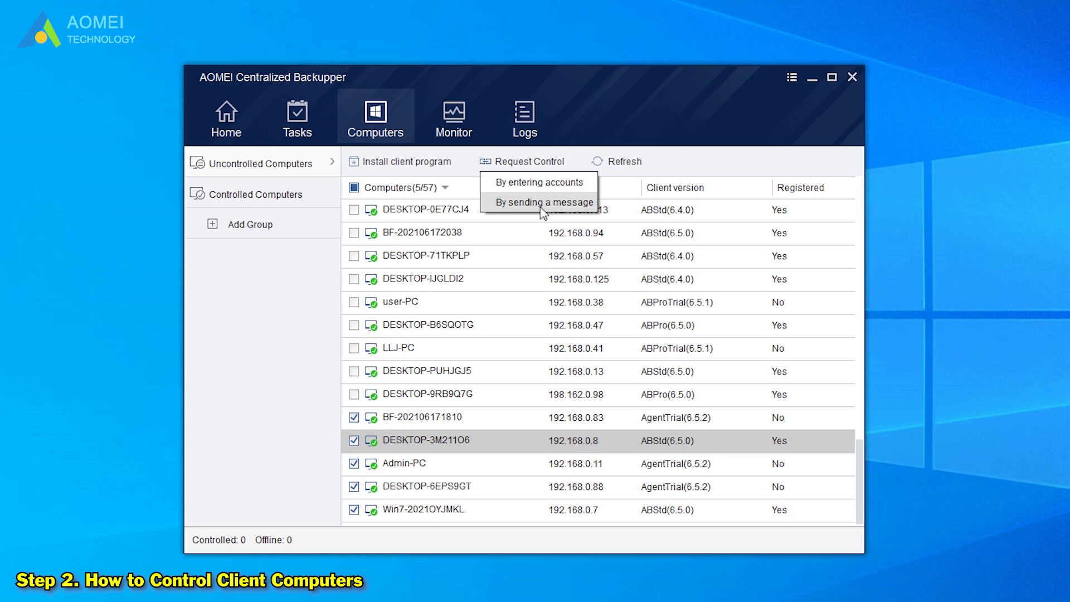
click(543, 183)
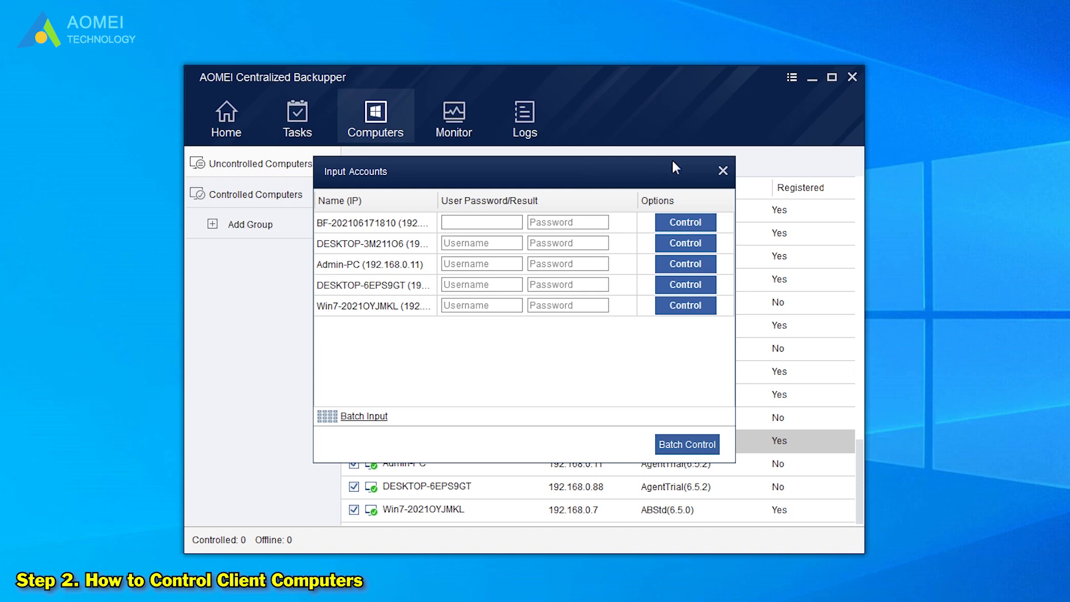
click(722, 172)
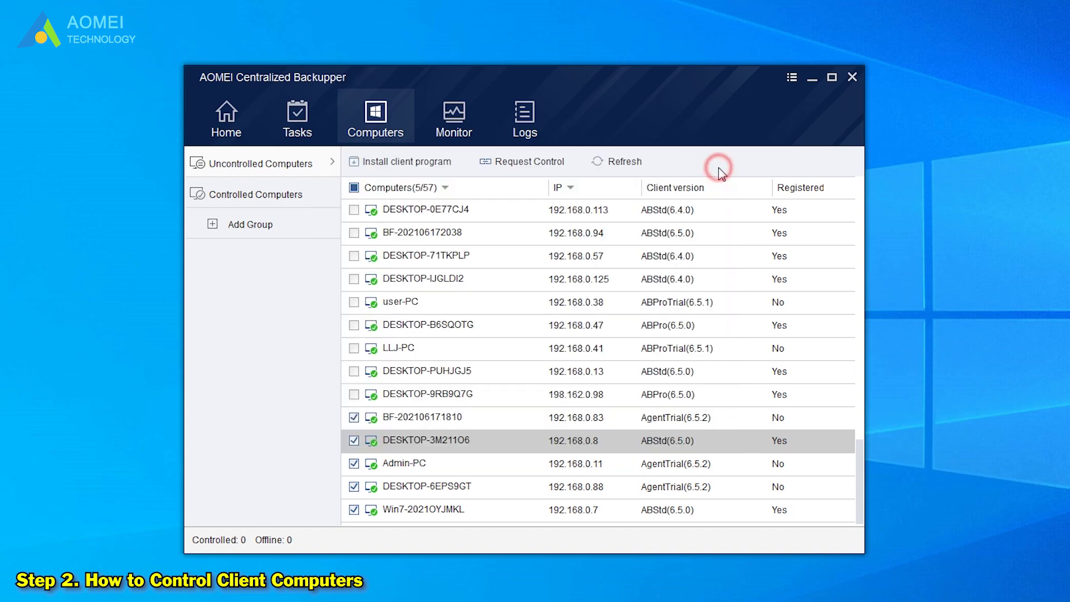
- Request control of the five selected computers by sending a message and finish the request
click(529, 163)
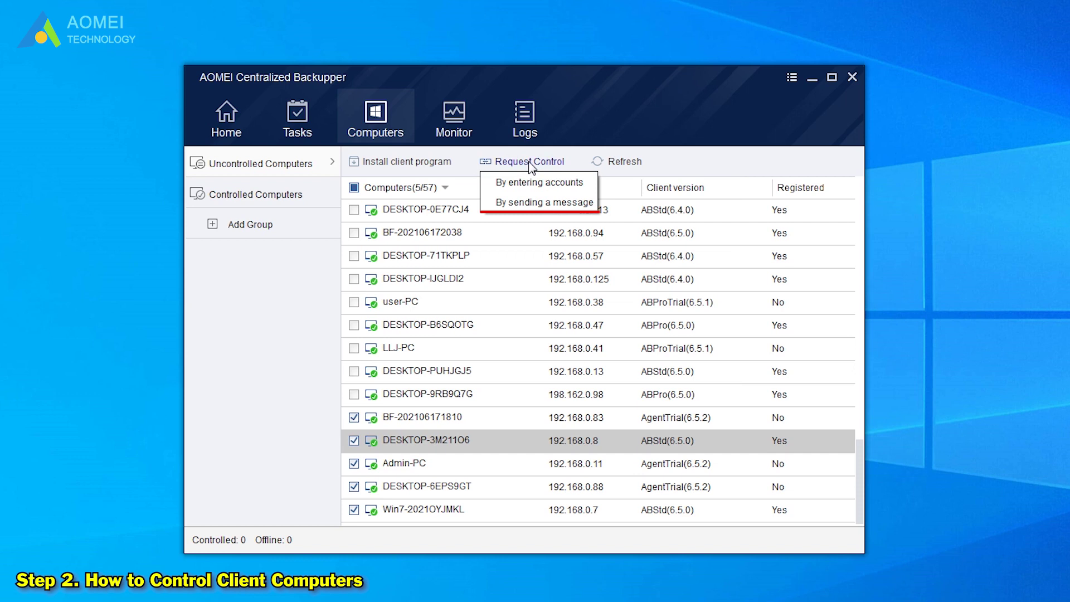
click(545, 203)
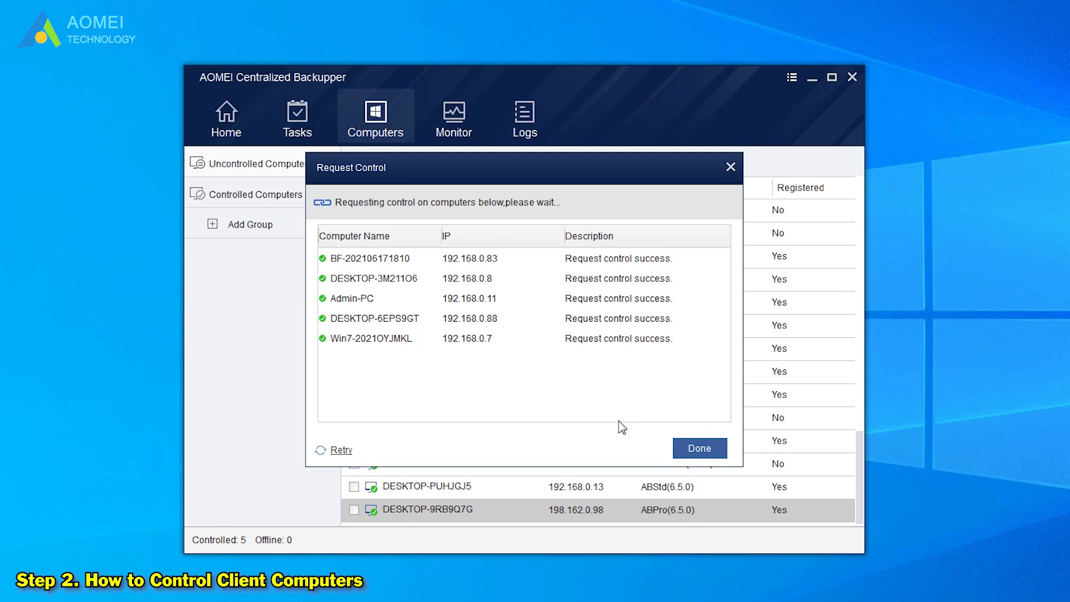
click(697, 443)
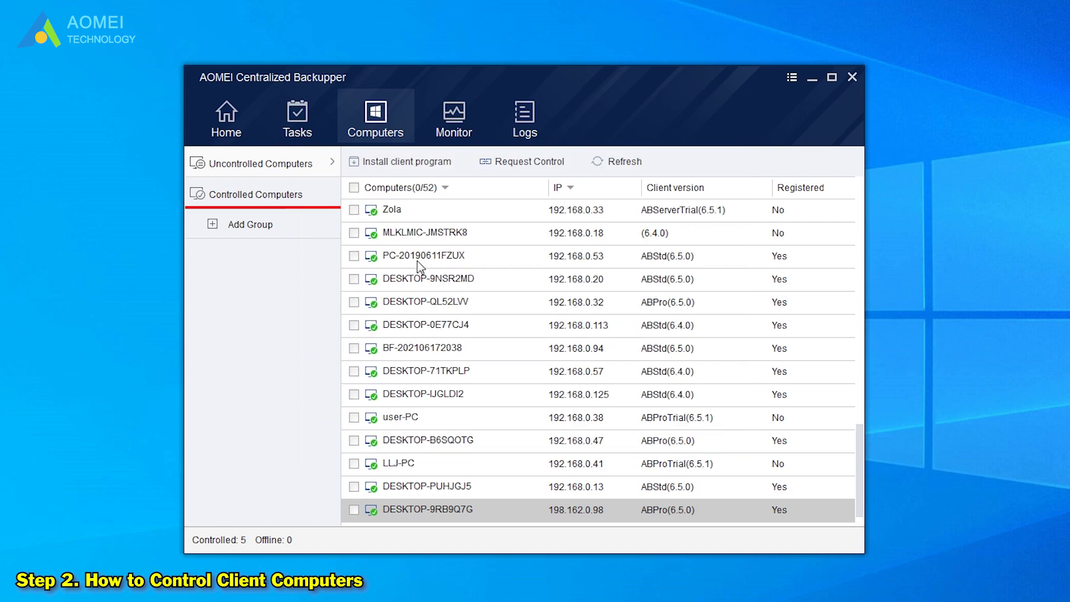
- Start registering all the controlled computers and paste their license codes into the client license list
click(287, 195)
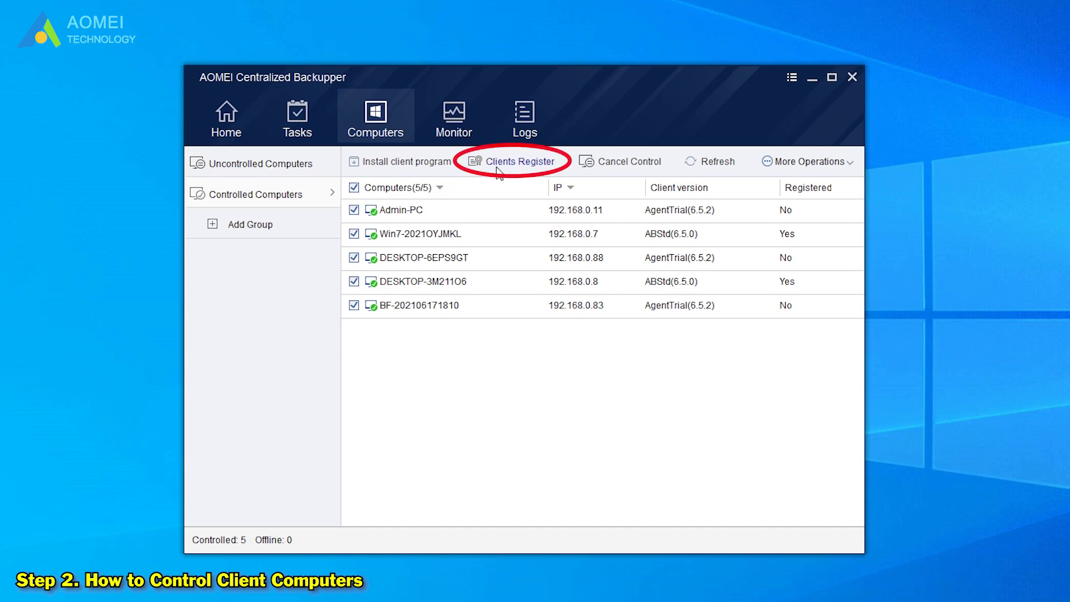
click(543, 167)
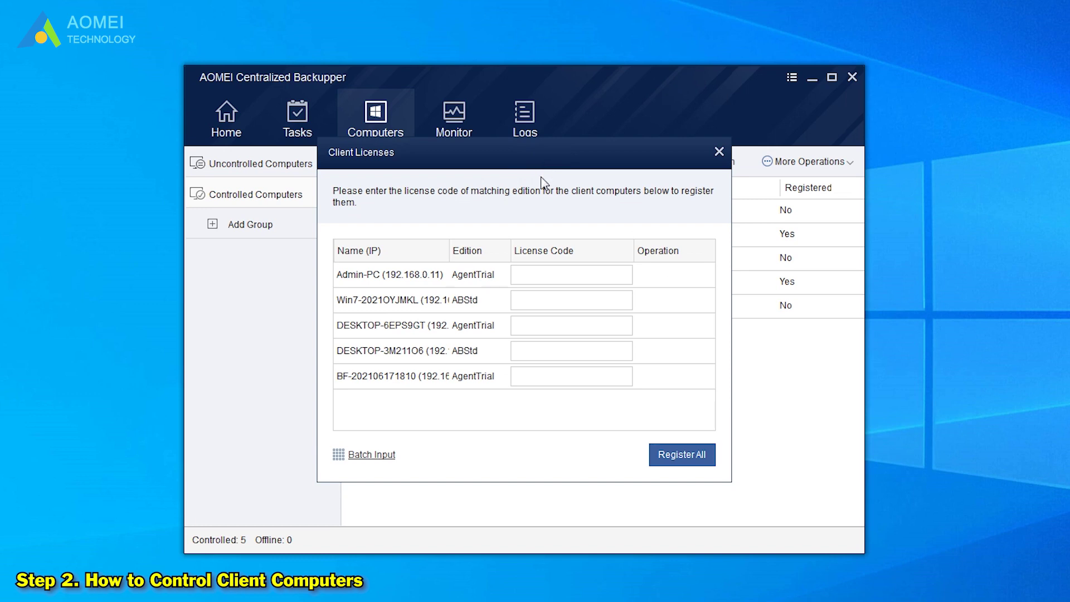
mouse_move(591, 270)
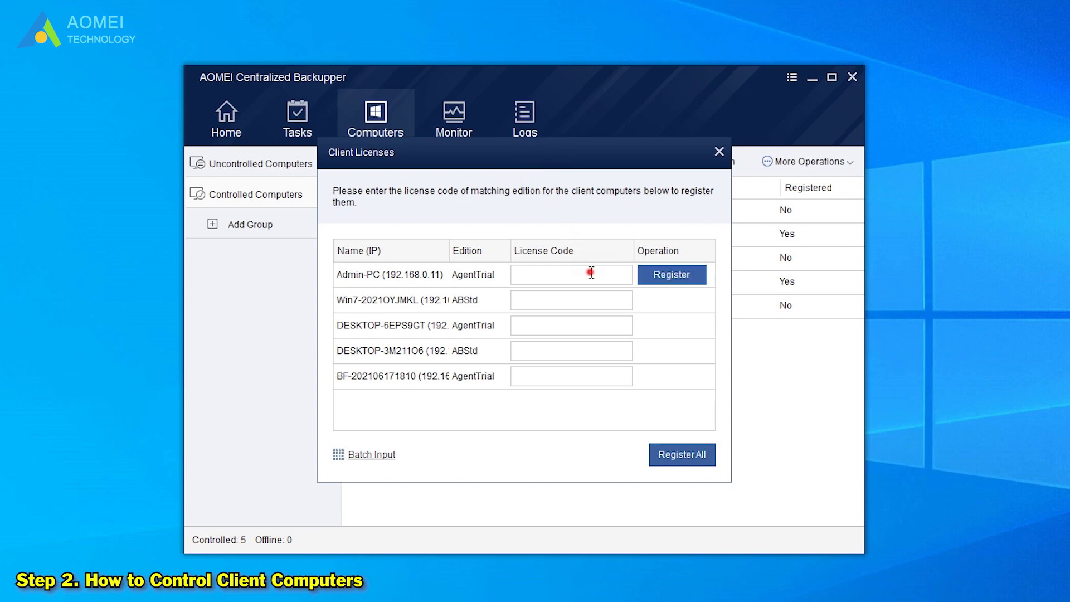
key(ctrl+v)
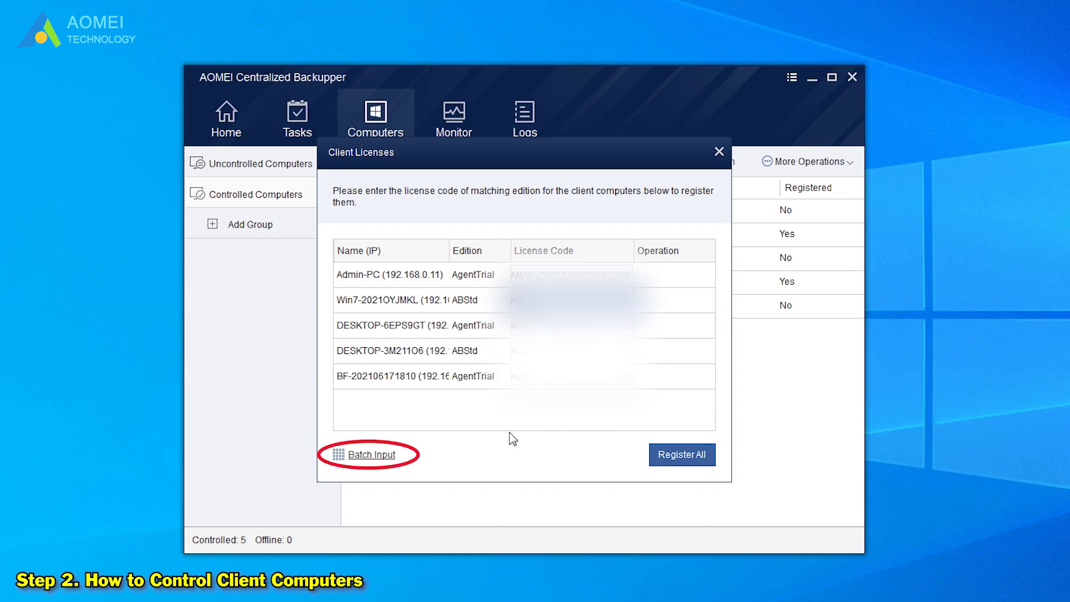
- View the batch input option for license codes, close it, and register all listed clients
click(382, 460)
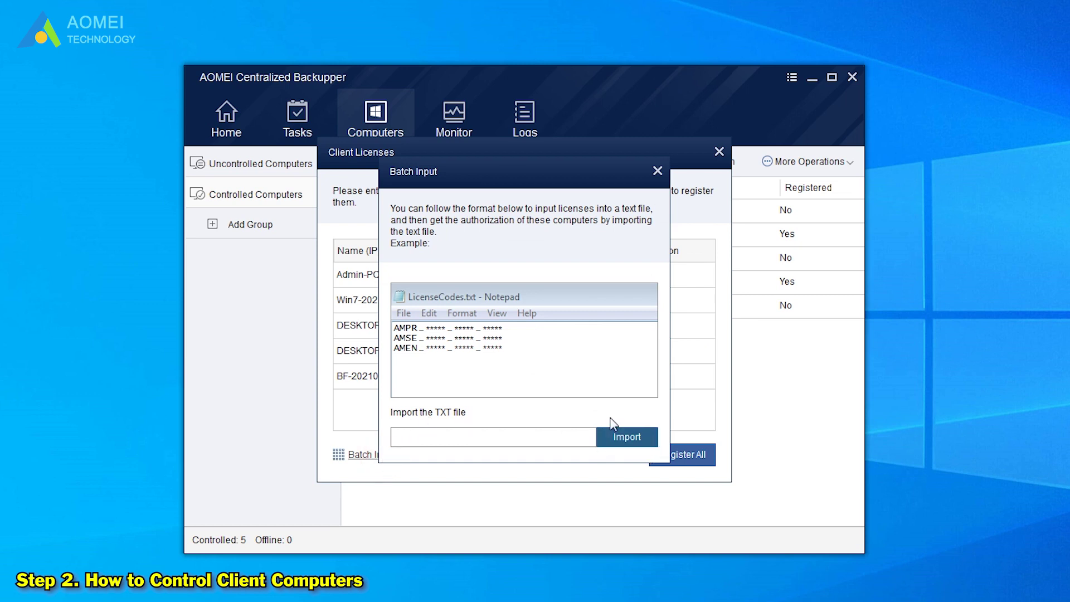
click(657, 171)
click(698, 457)
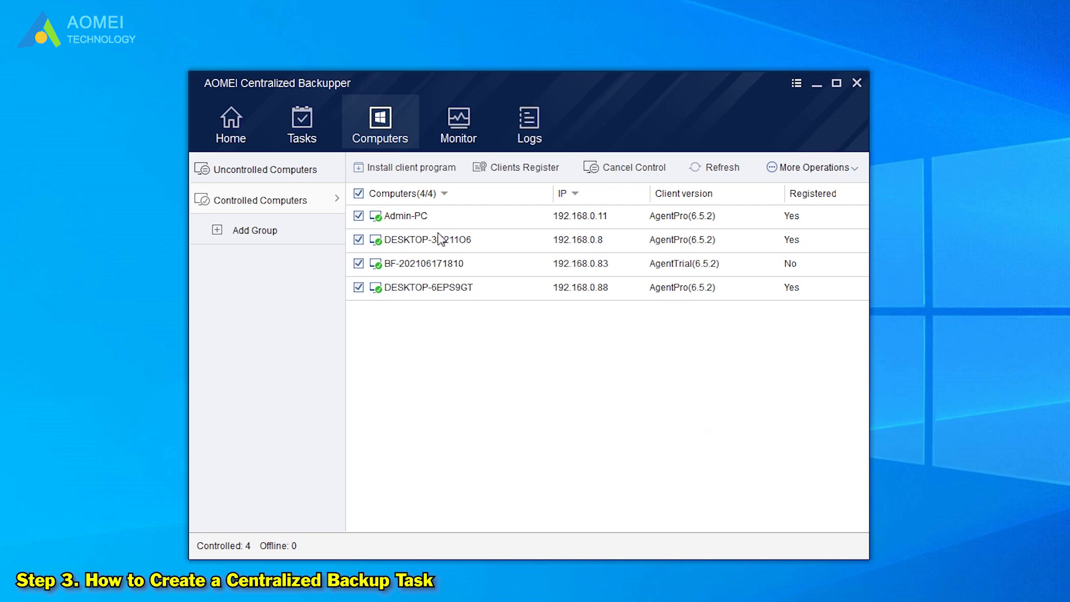
- Create a new File Backup task and add all the controlled computers to it
click(317, 135)
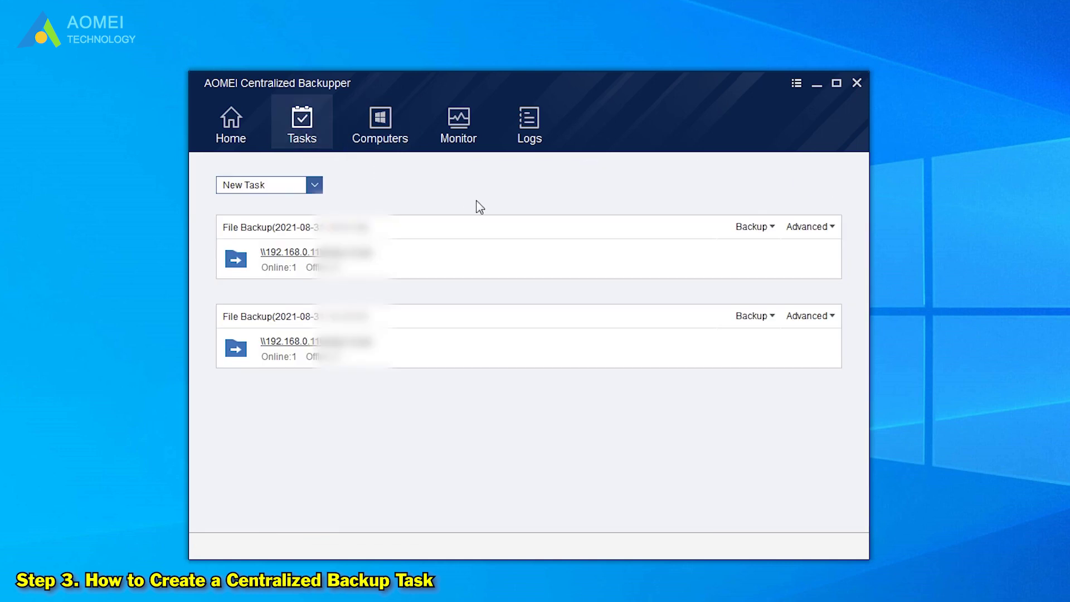
click(315, 186)
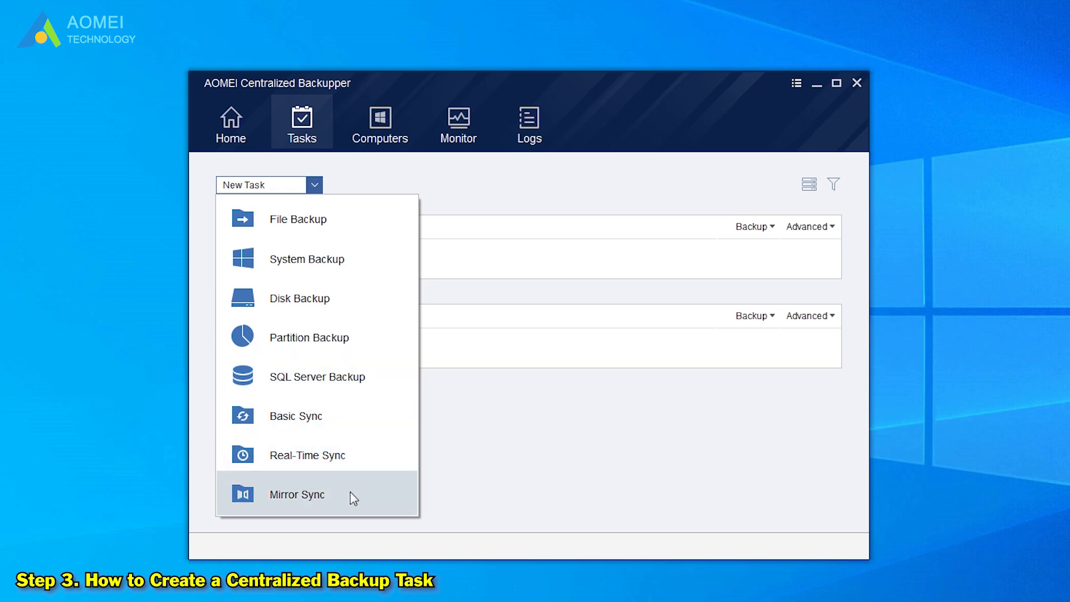
click(351, 234)
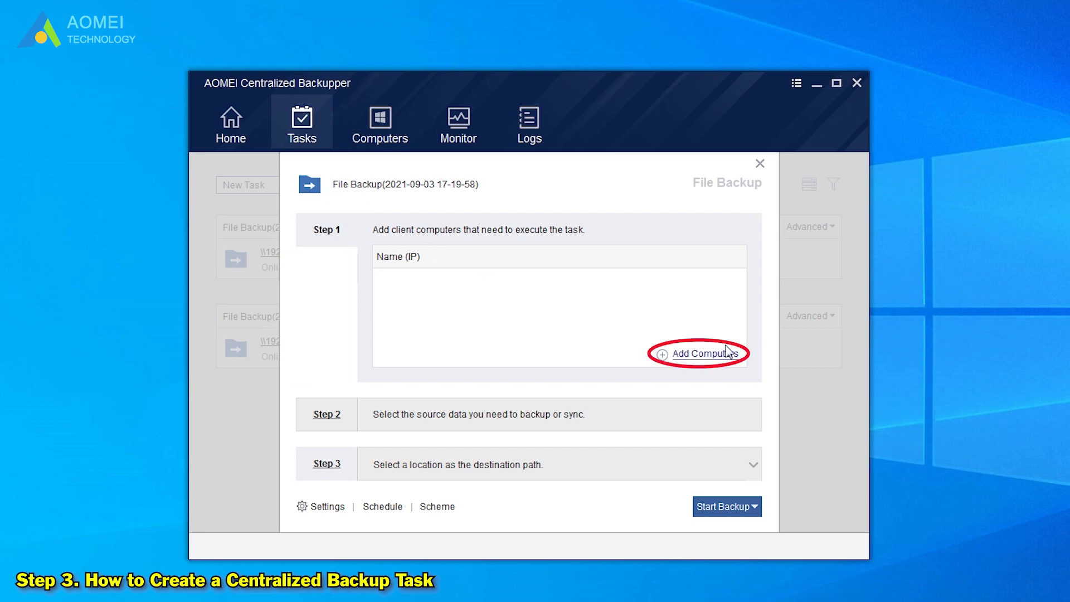
click(680, 356)
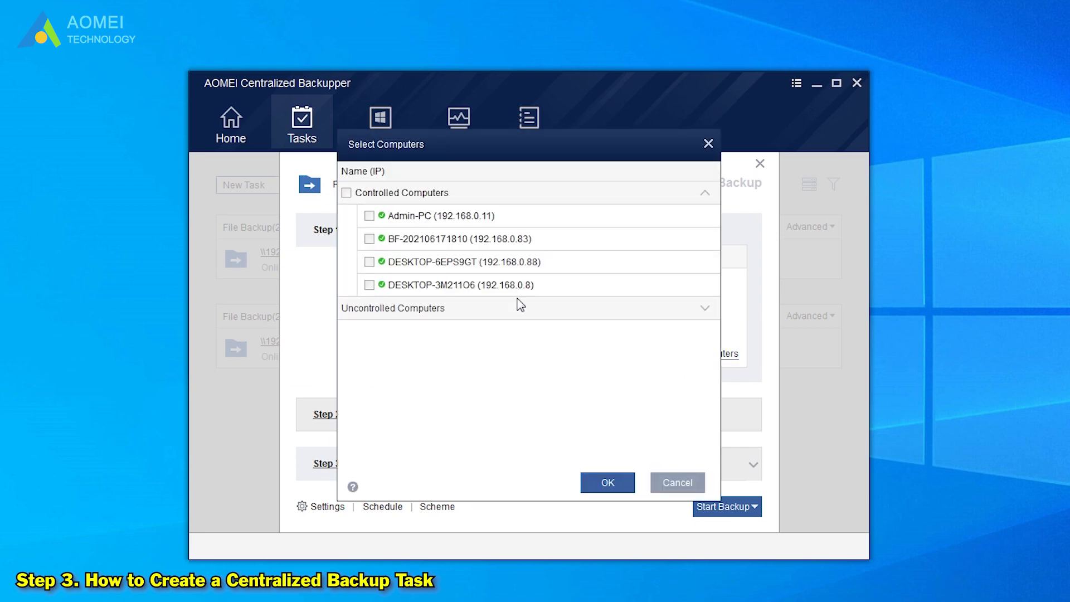
click(348, 192)
click(623, 481)
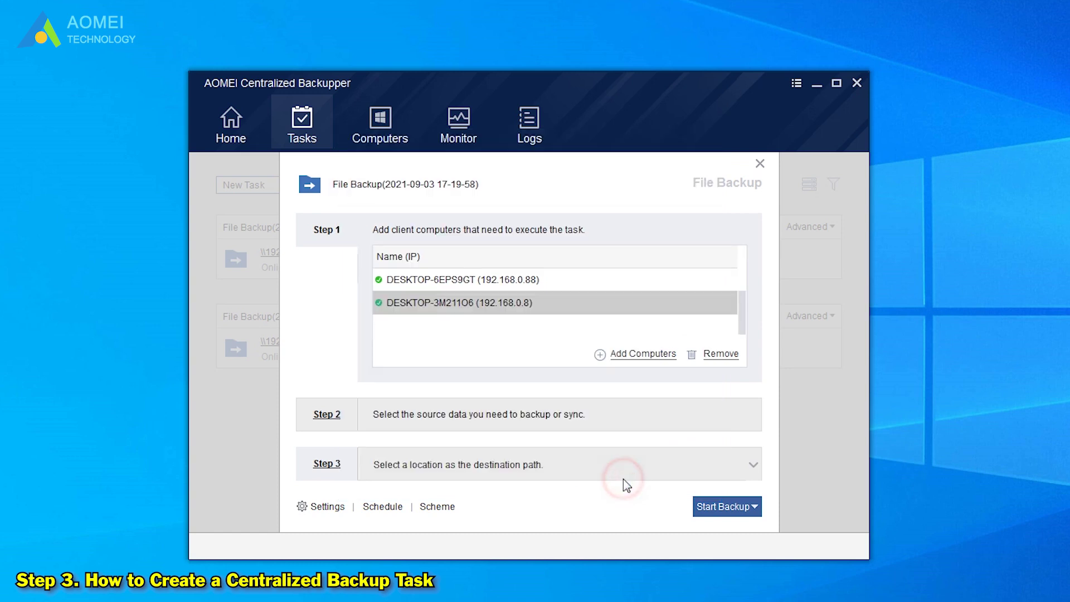
- Look at selecting source items based on each client and at the file and folder chooser for Admin-PC, without choosing any
click(579, 427)
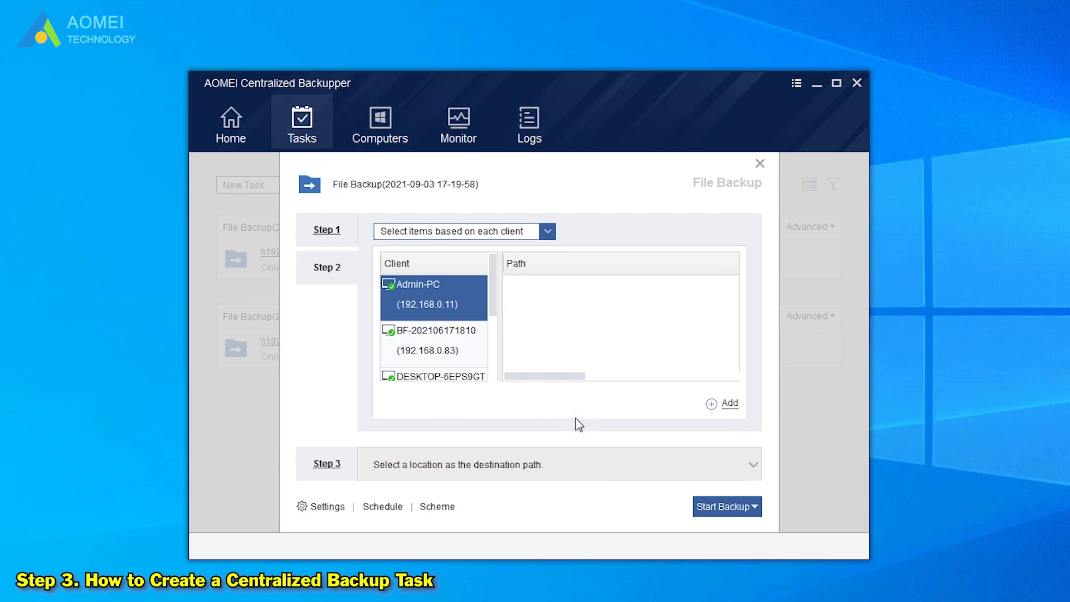
click(545, 231)
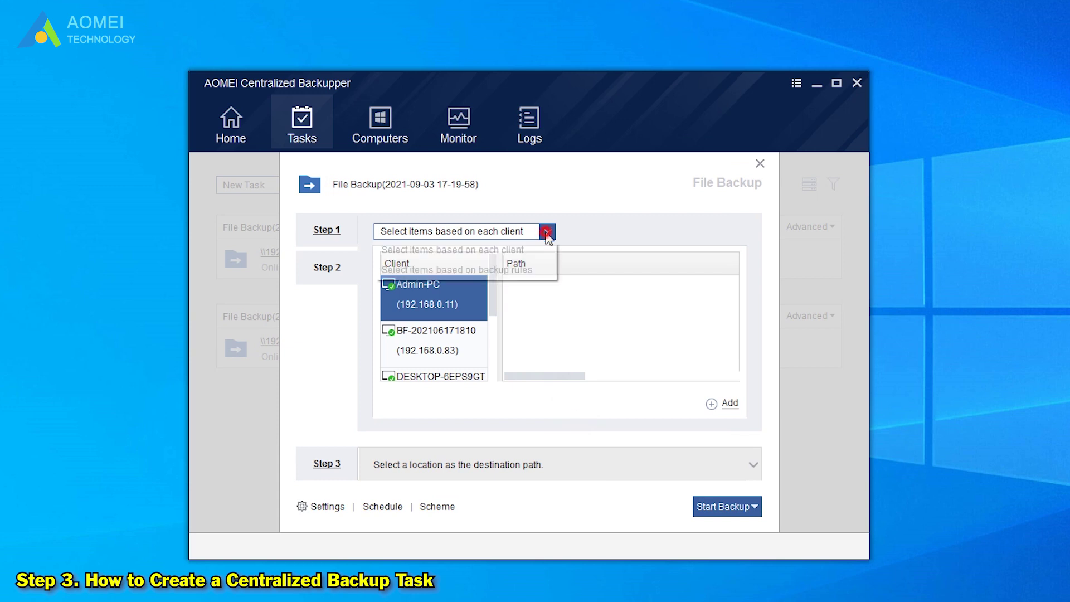
click(522, 249)
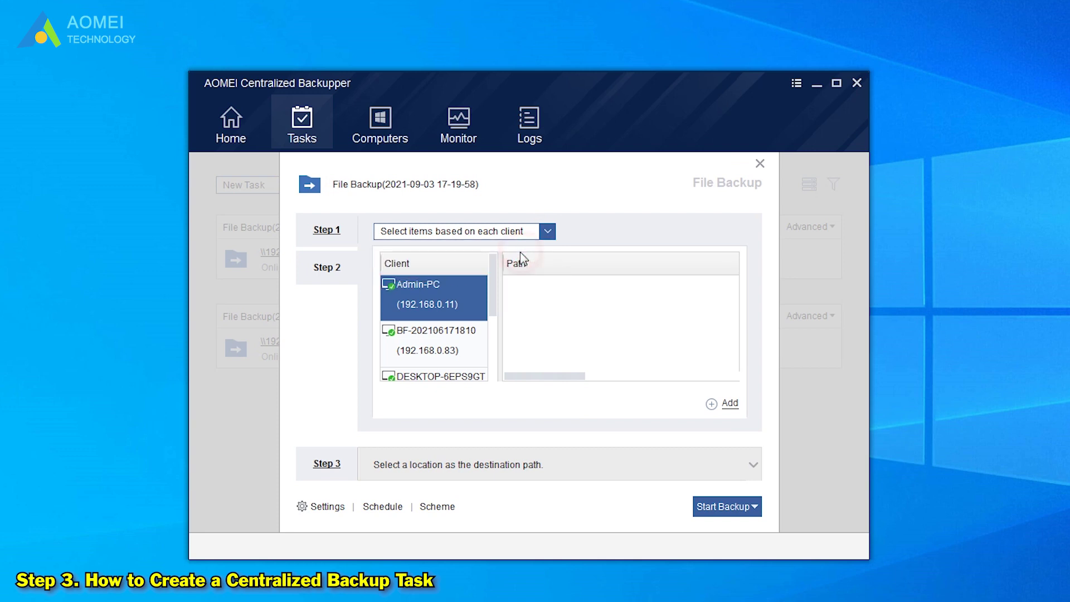
click(722, 404)
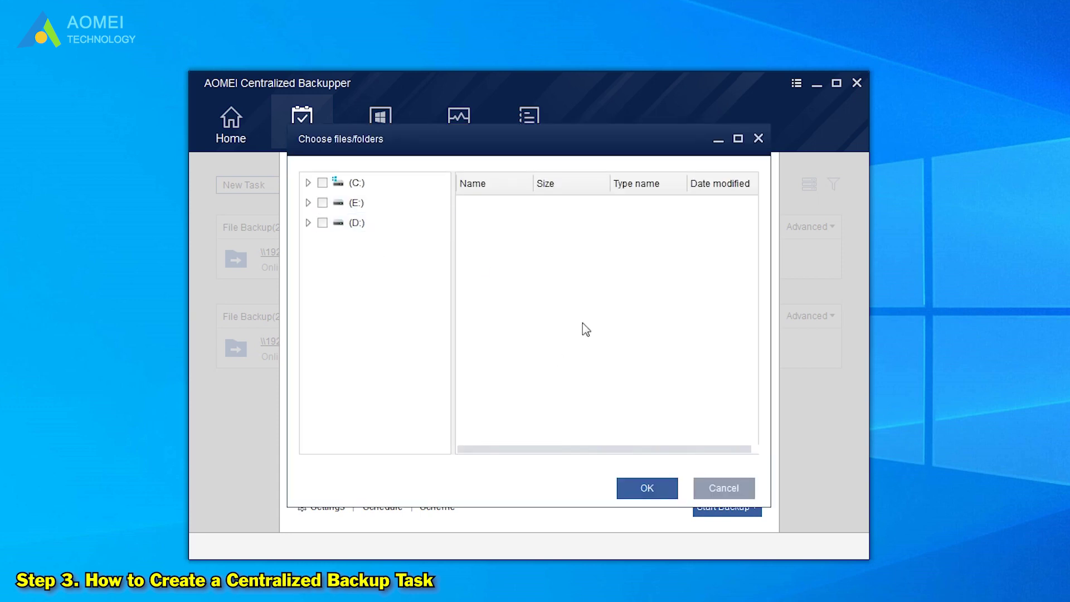
click(674, 489)
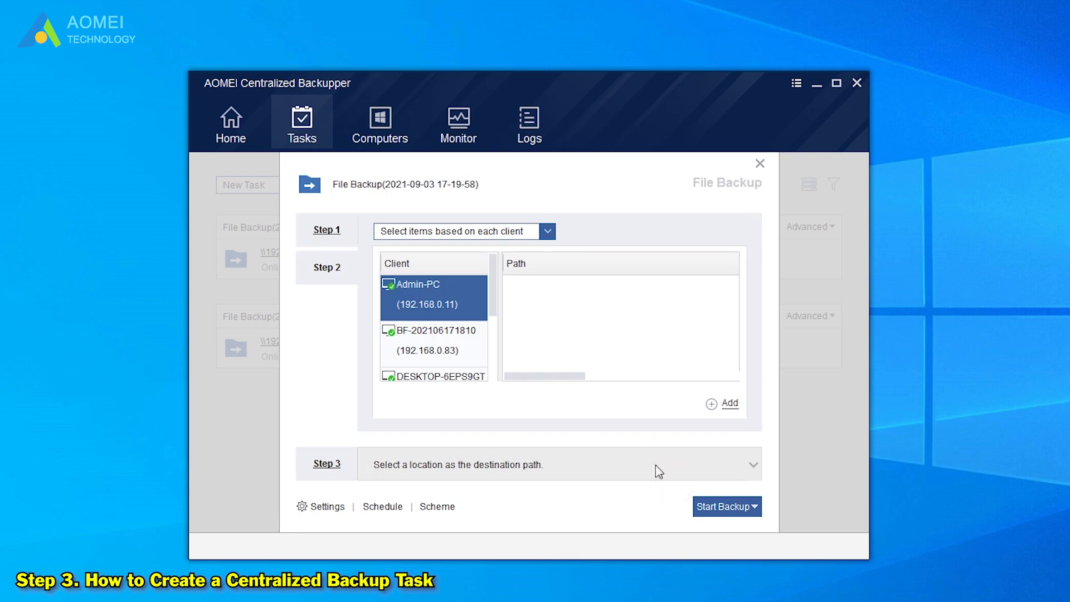
- Select the source data based on backup rules, adding the %SystemDrive% rule with subfolders and all files included
click(548, 232)
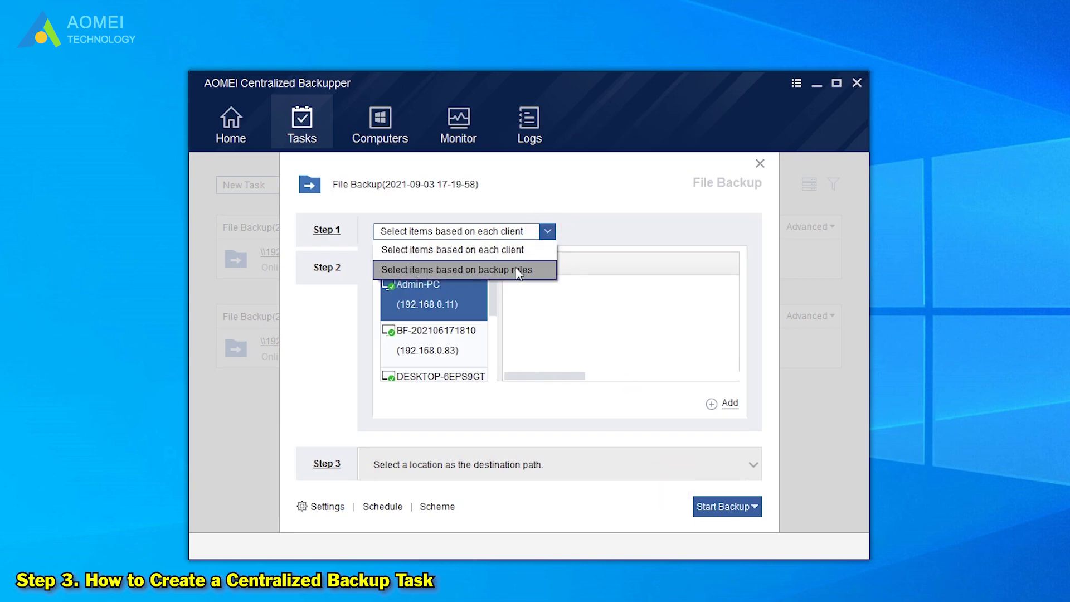
click(546, 269)
click(731, 409)
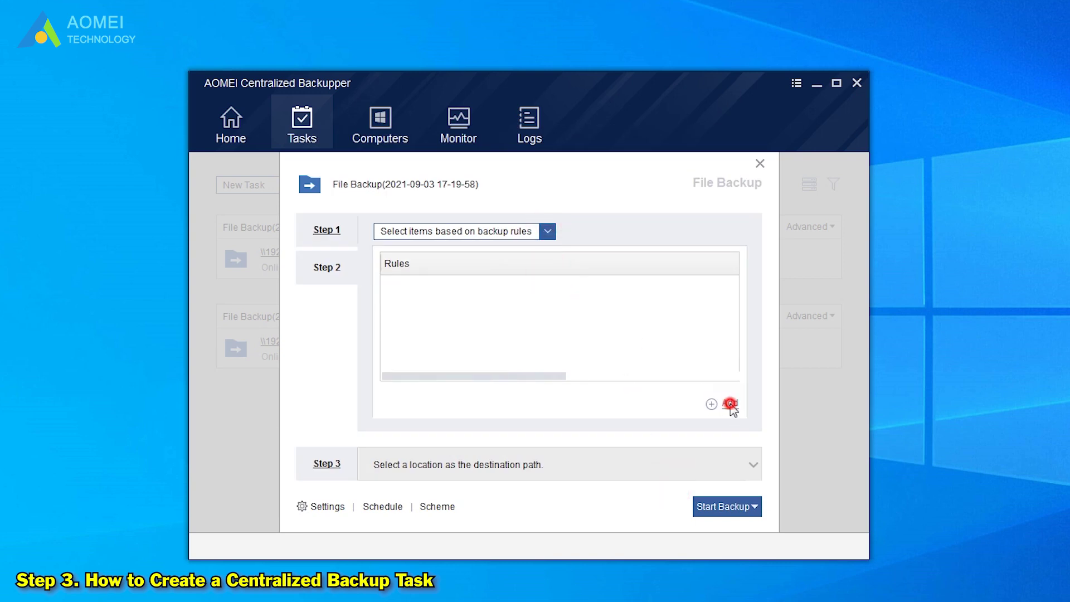
click(696, 340)
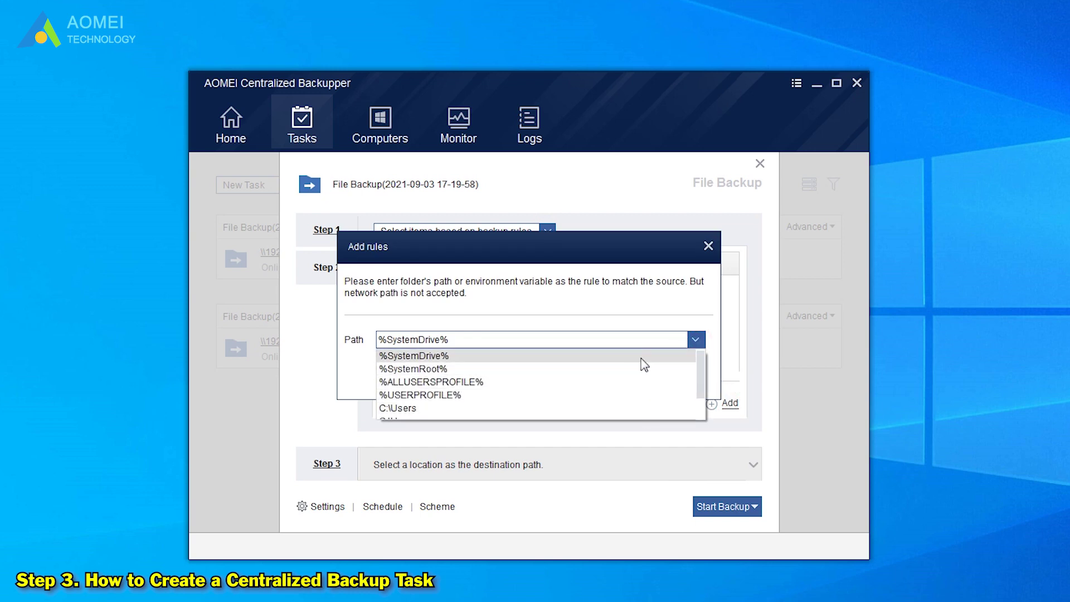
click(641, 357)
click(609, 382)
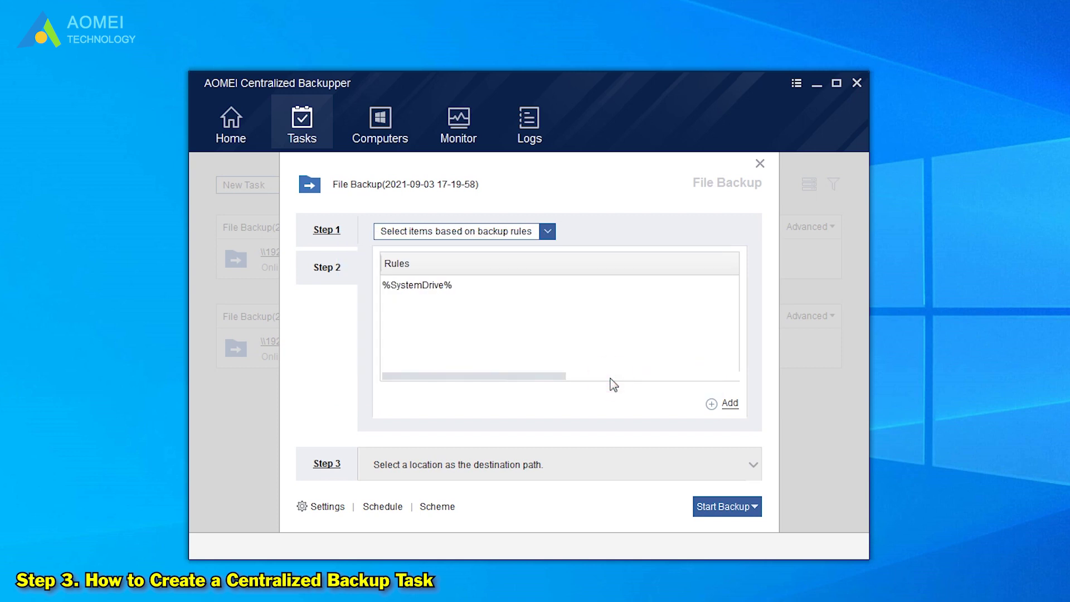
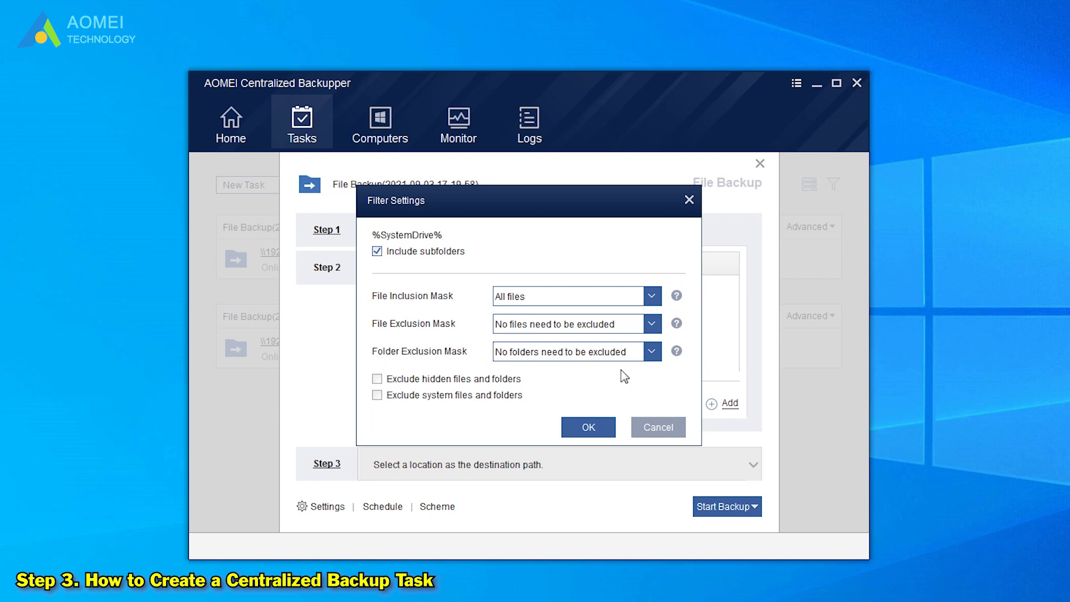
click(590, 427)
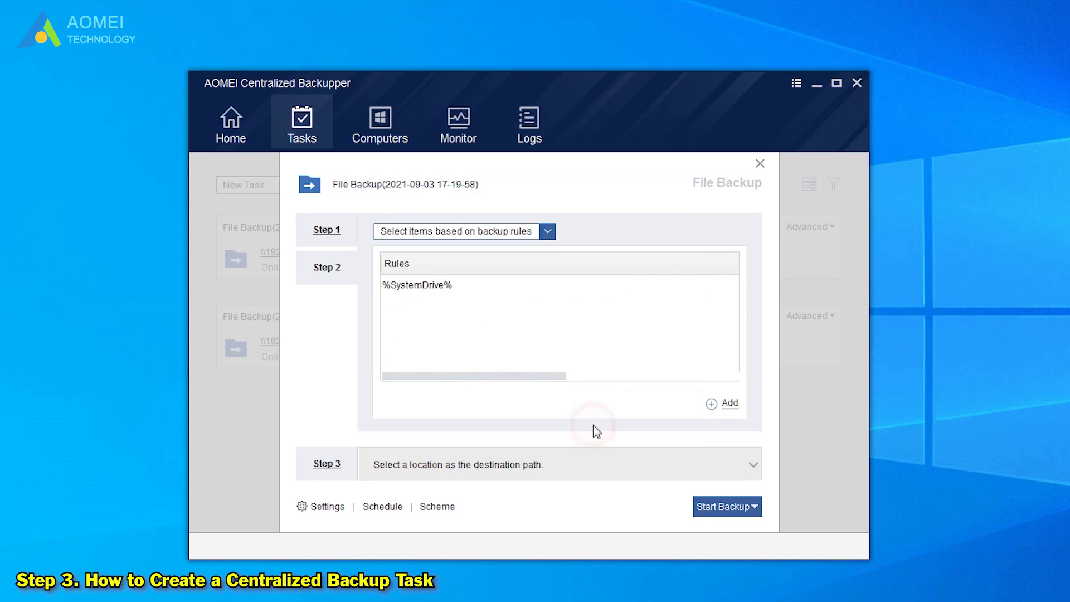
- Add the network share path as storage with anonymous access and choose it as the backup destination
click(500, 467)
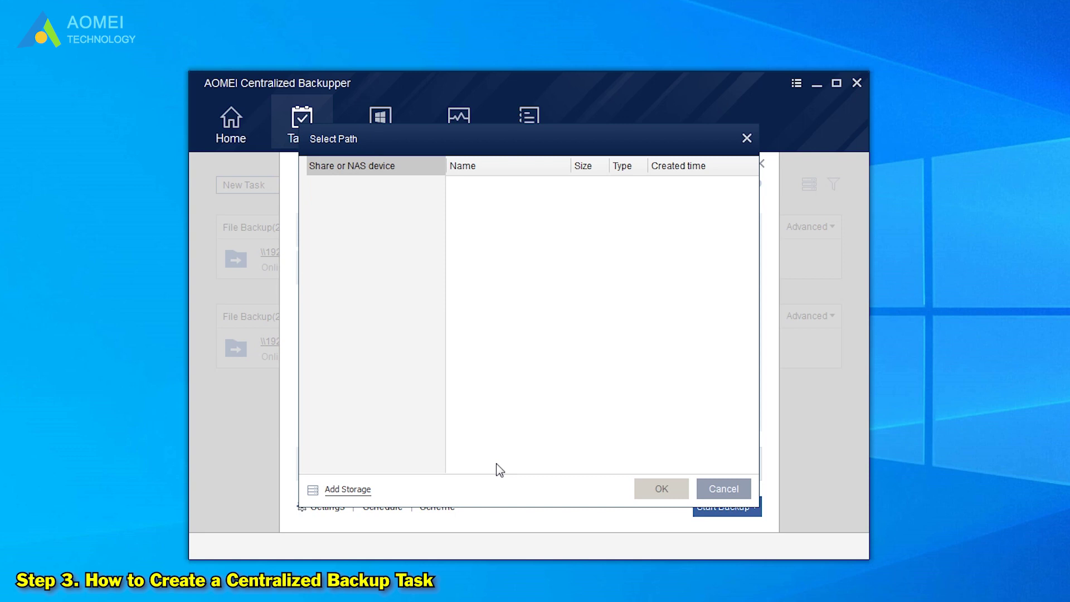
click(351, 490)
click(559, 285)
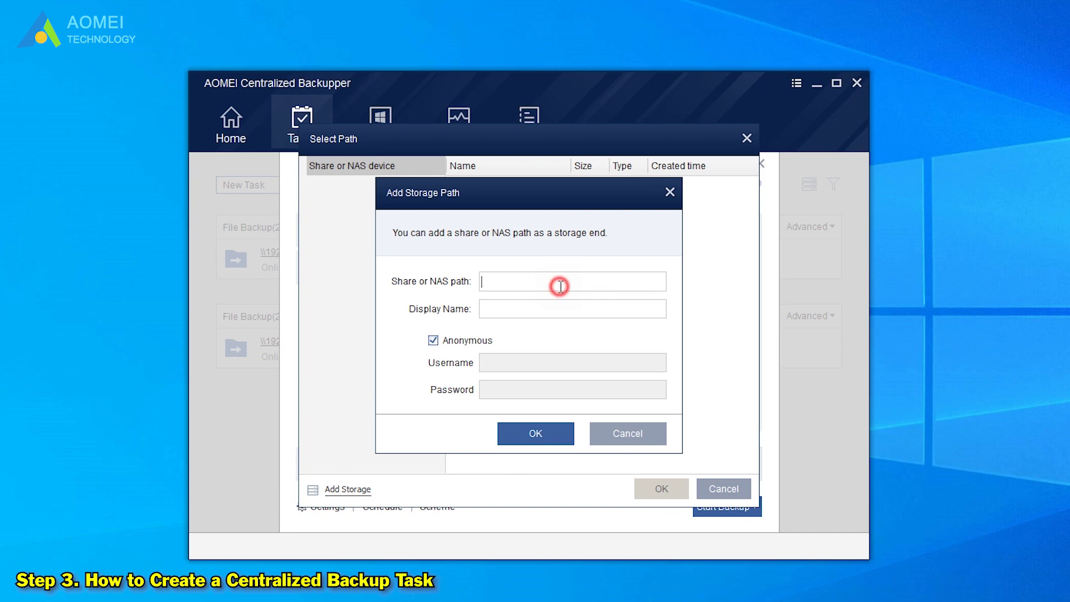
key(ctrl+v)
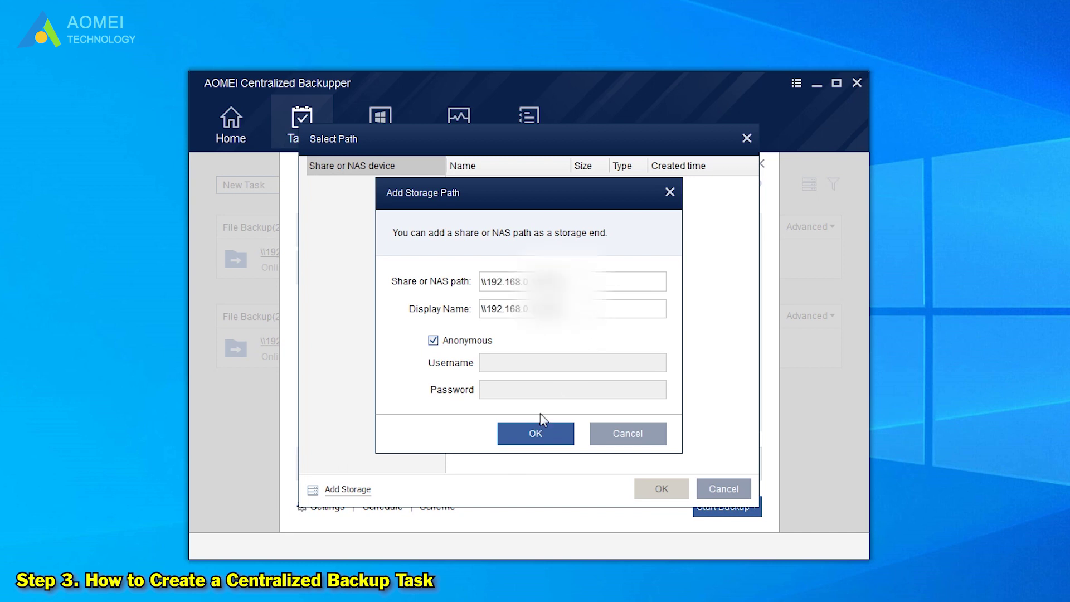
click(531, 436)
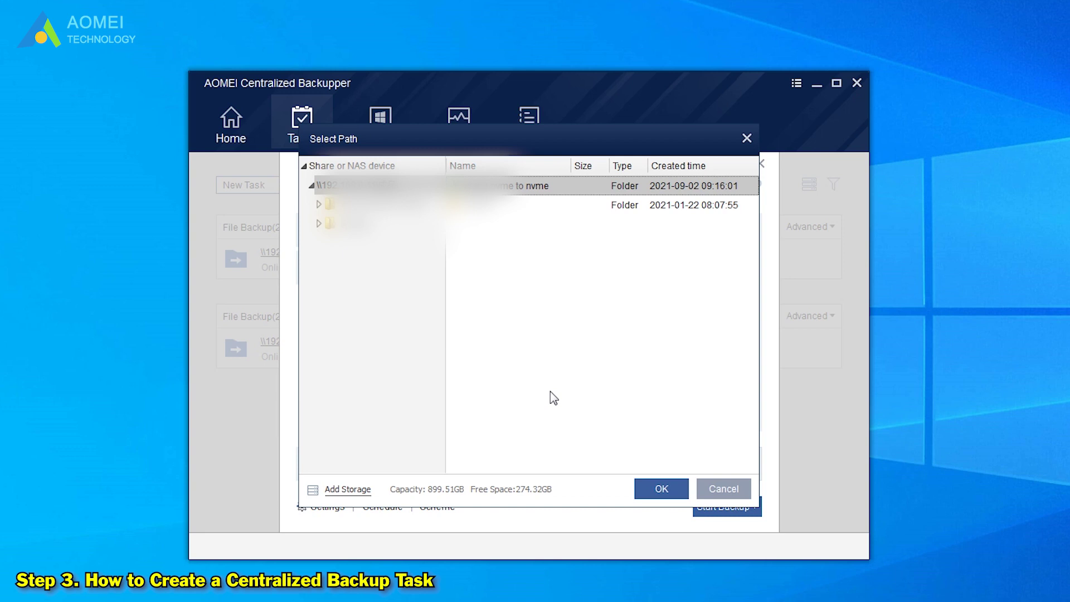
click(658, 490)
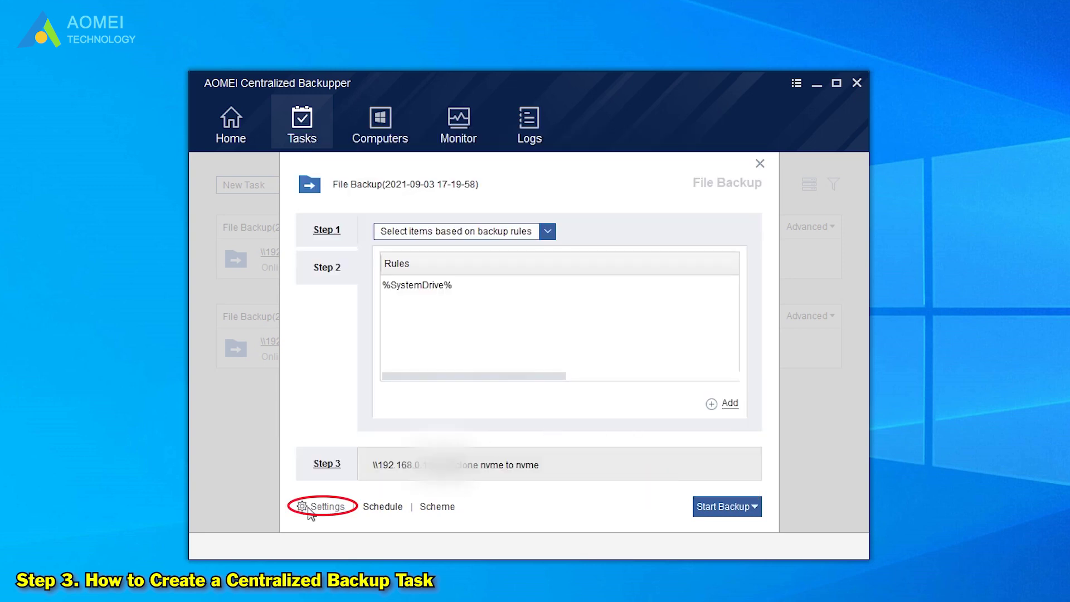
- Look through the encryption, compression and splitting options of the backup settings, then close them without saving
click(342, 505)
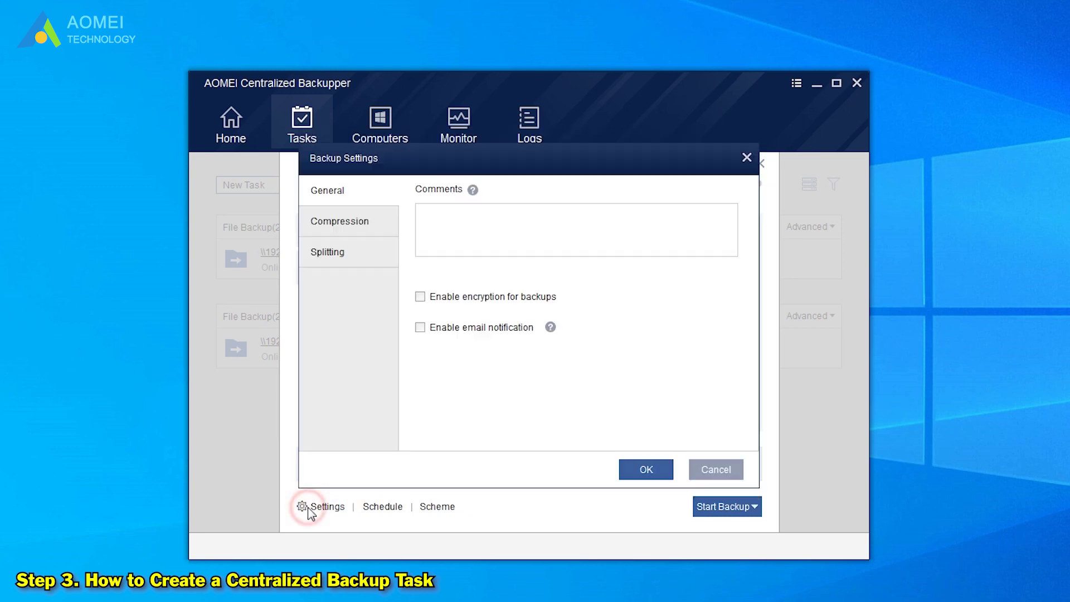
click(445, 298)
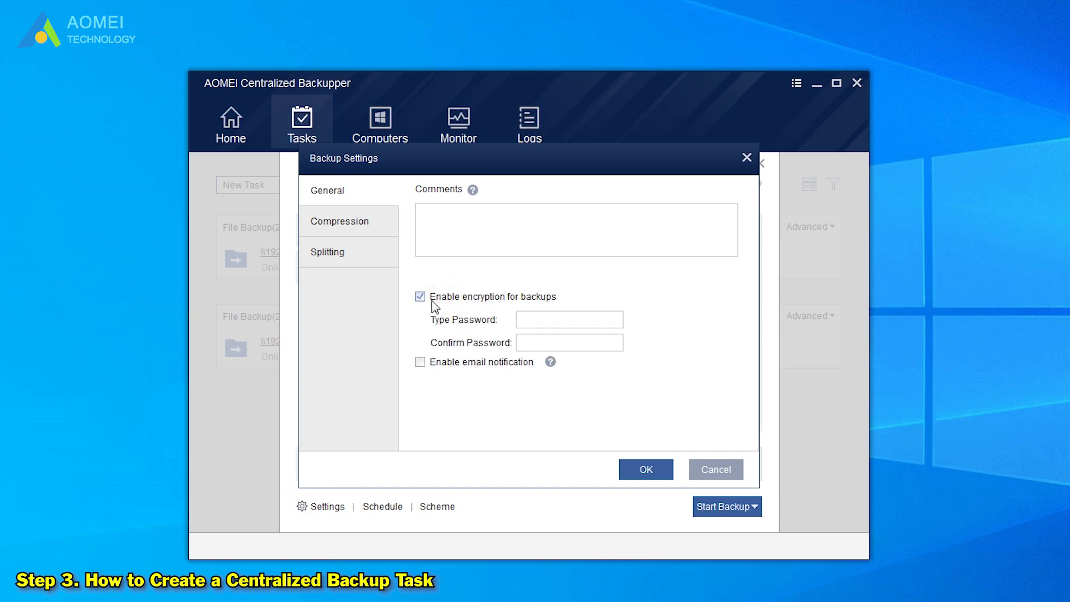
click(365, 229)
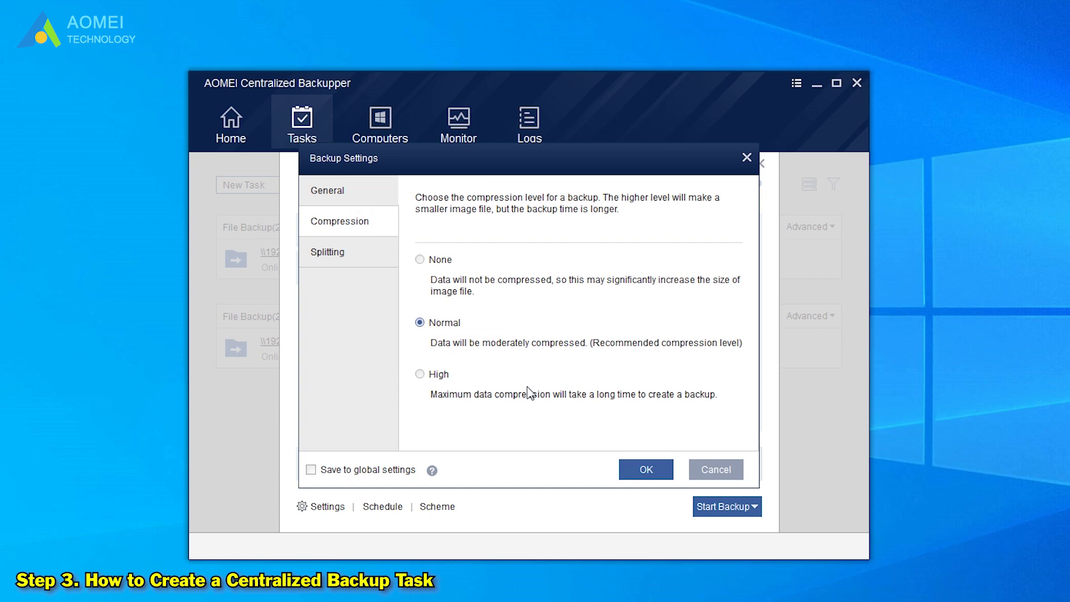
click(359, 252)
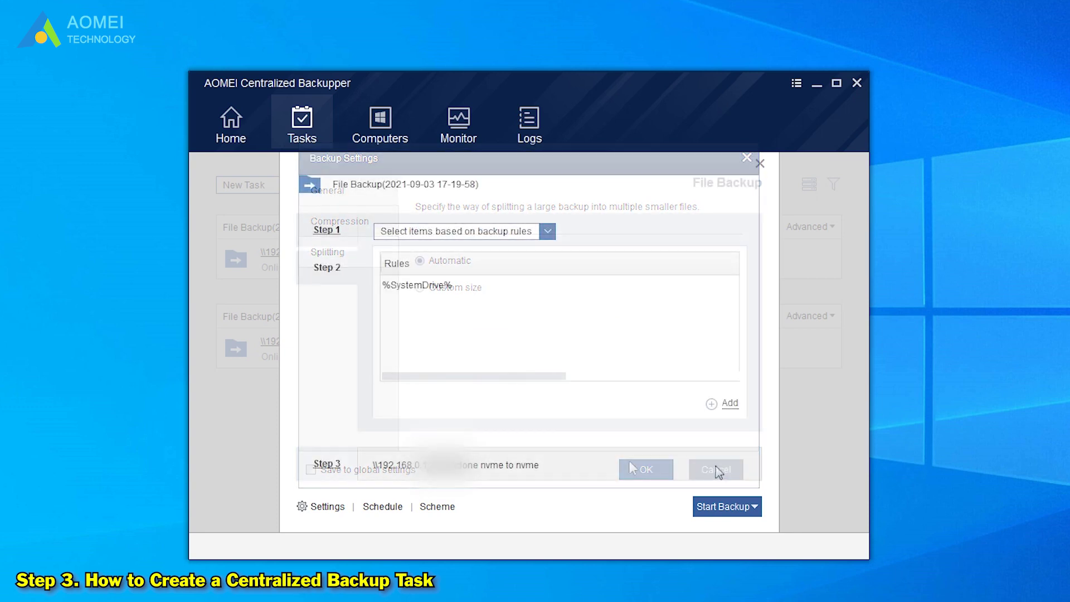
click(385, 506)
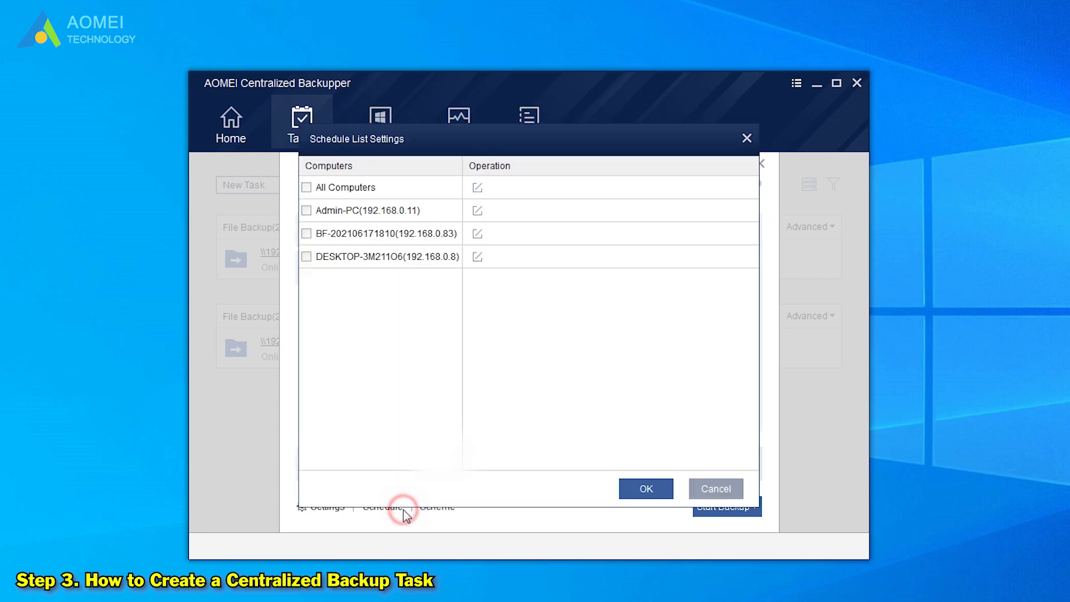
click(305, 187)
click(476, 187)
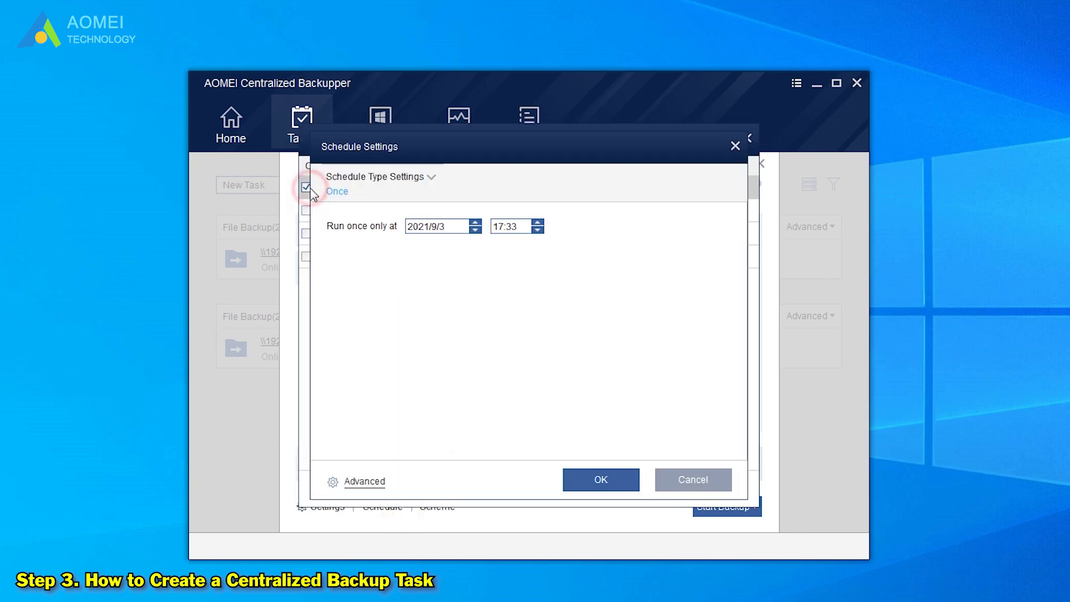
click(433, 186)
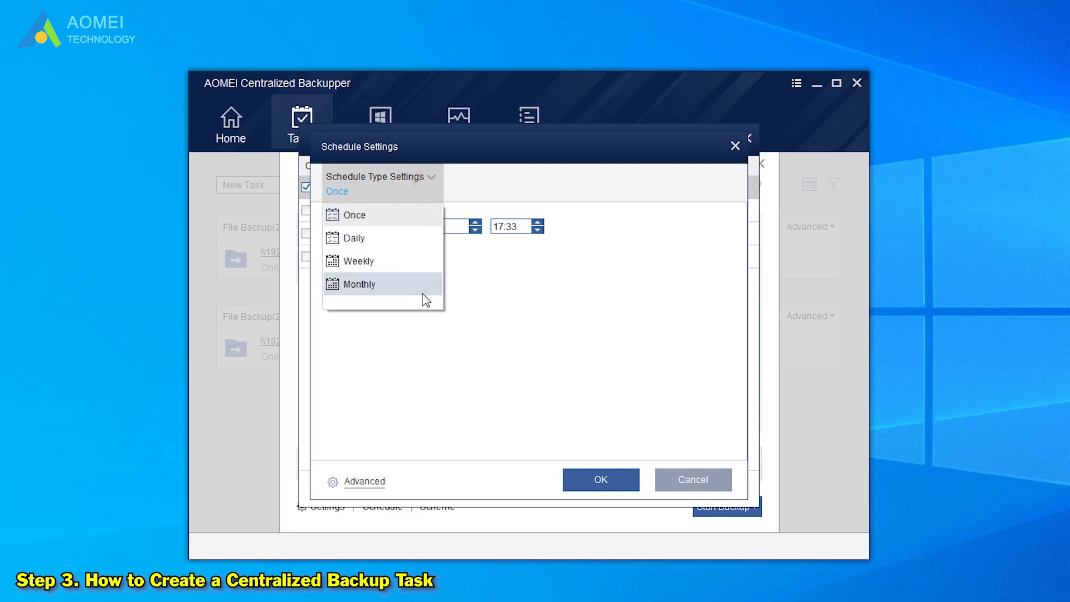
click(600, 362)
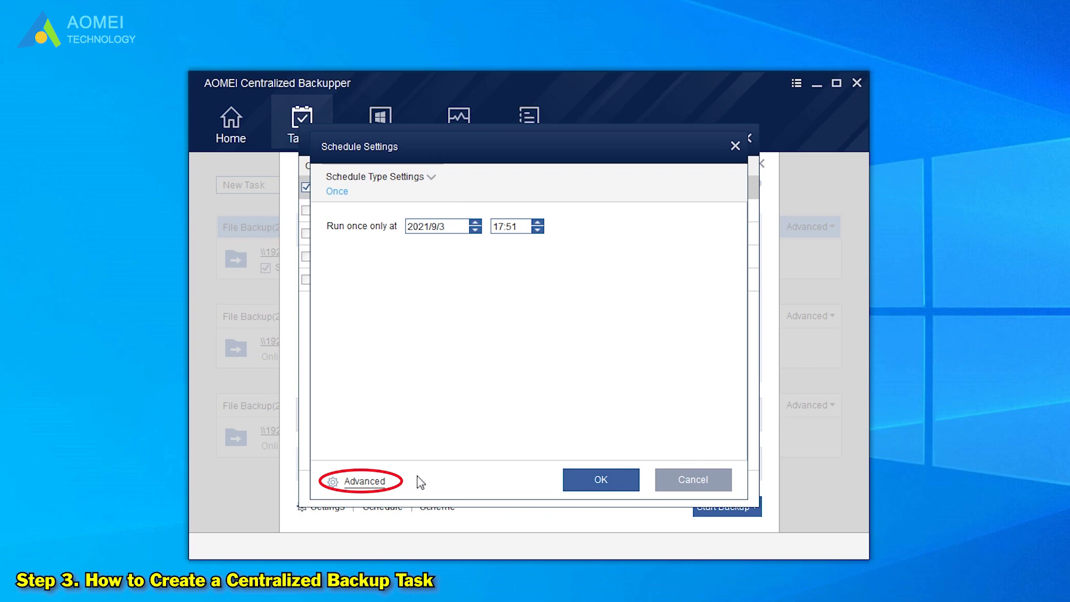
click(380, 482)
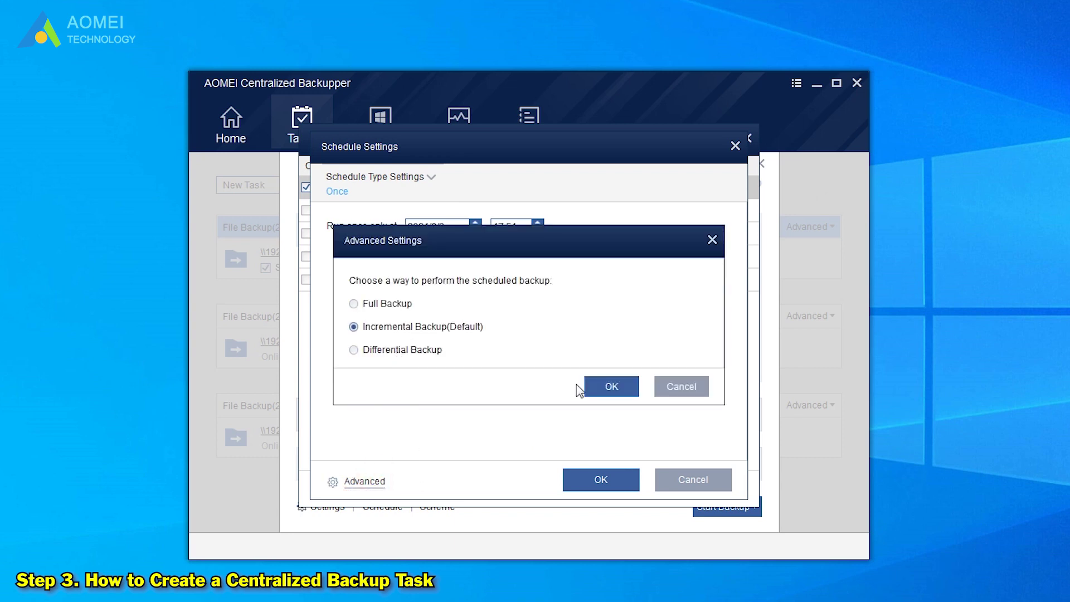
click(612, 386)
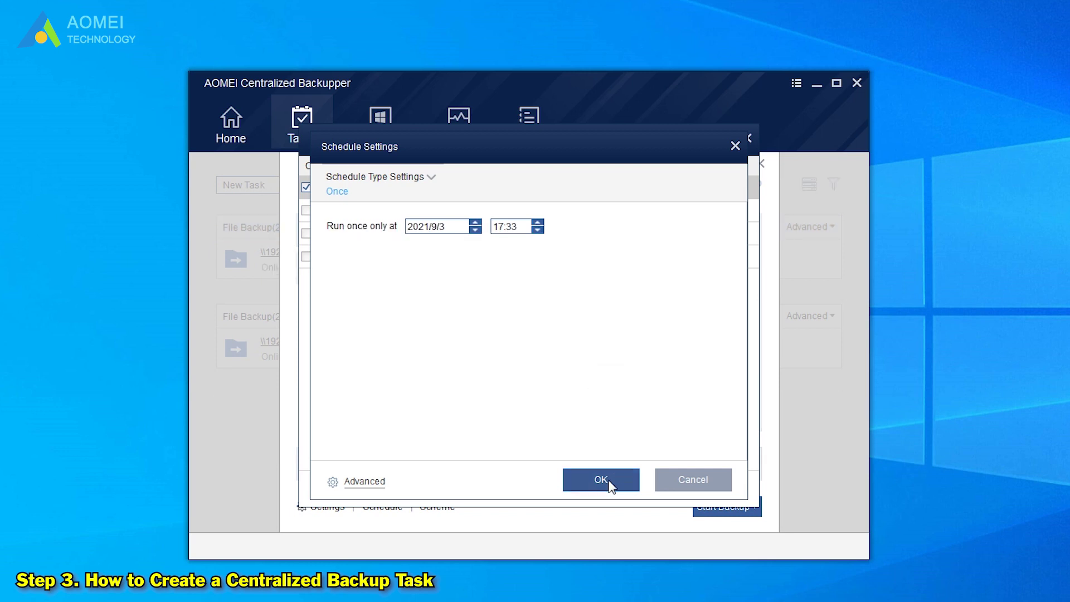
click(610, 482)
click(617, 341)
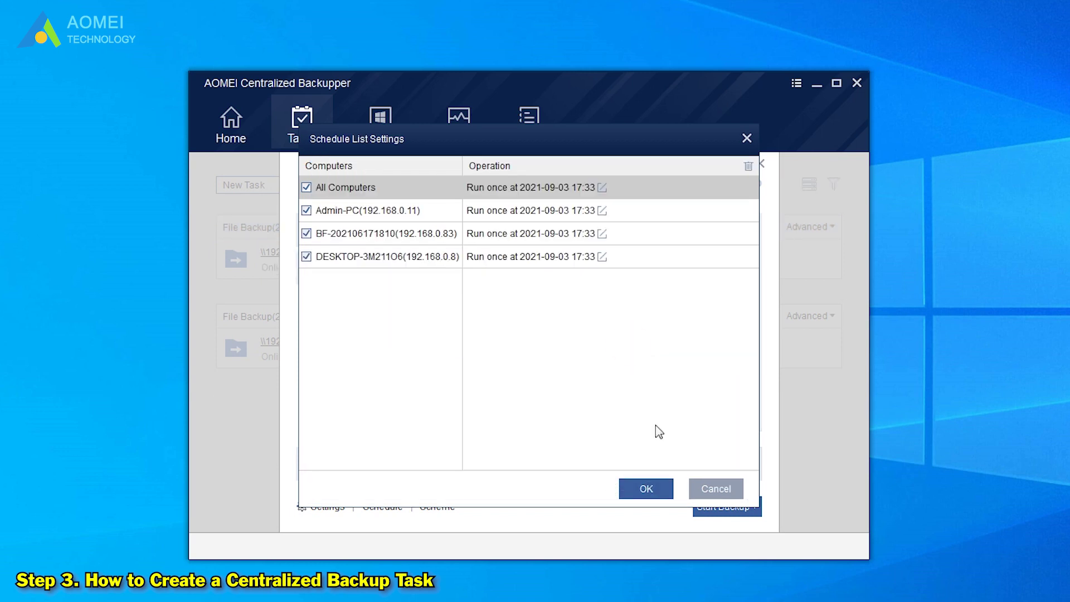
click(647, 487)
- Apply a Differential Backup Scheme to all computers, retaining 3 backups and always keeping an initial full backup
click(437, 506)
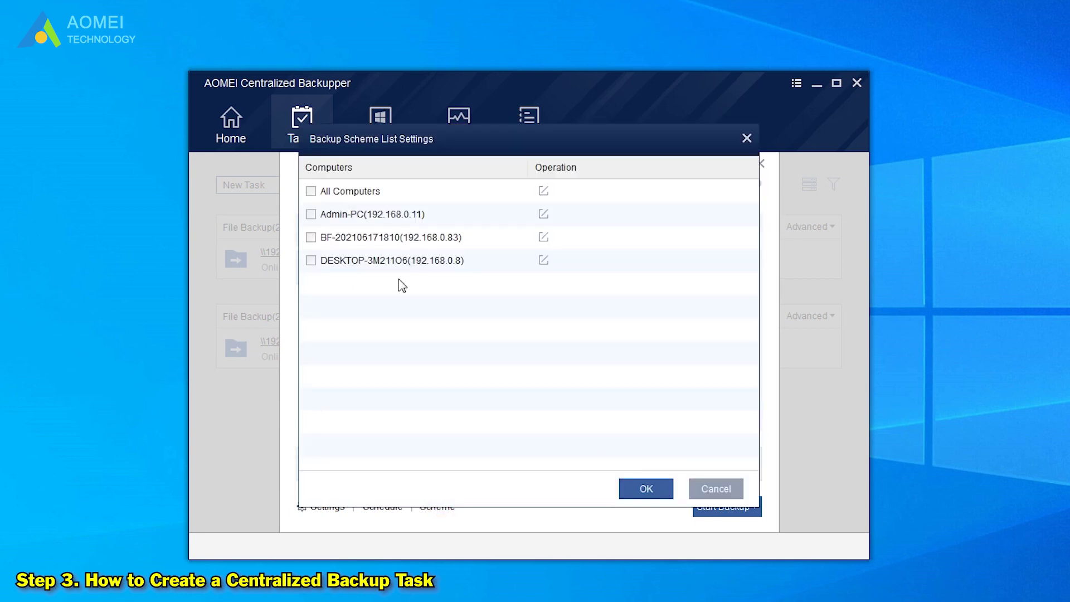
click(311, 191)
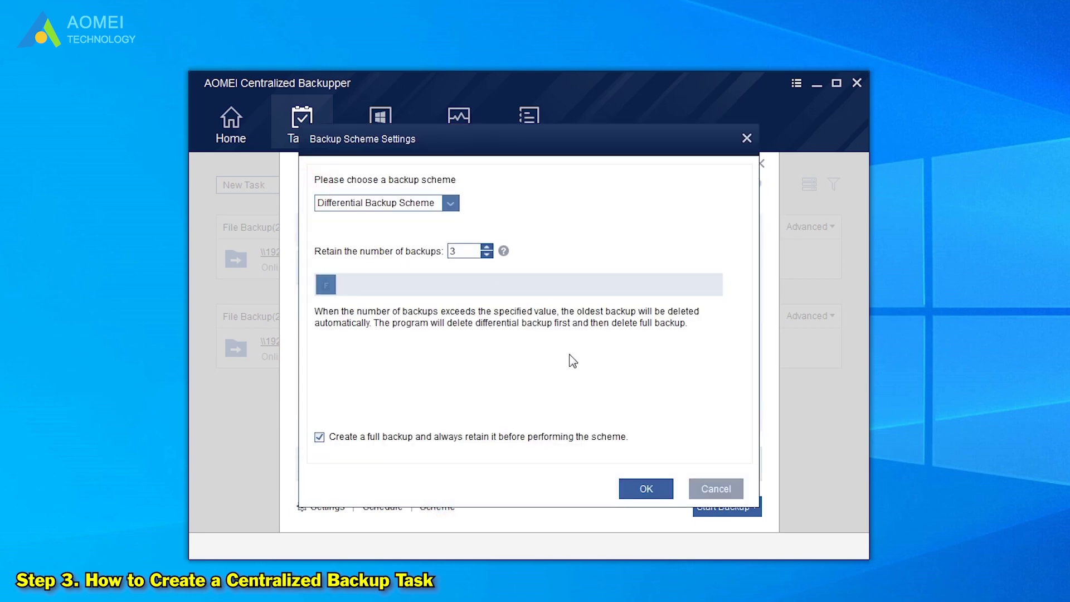
click(657, 497)
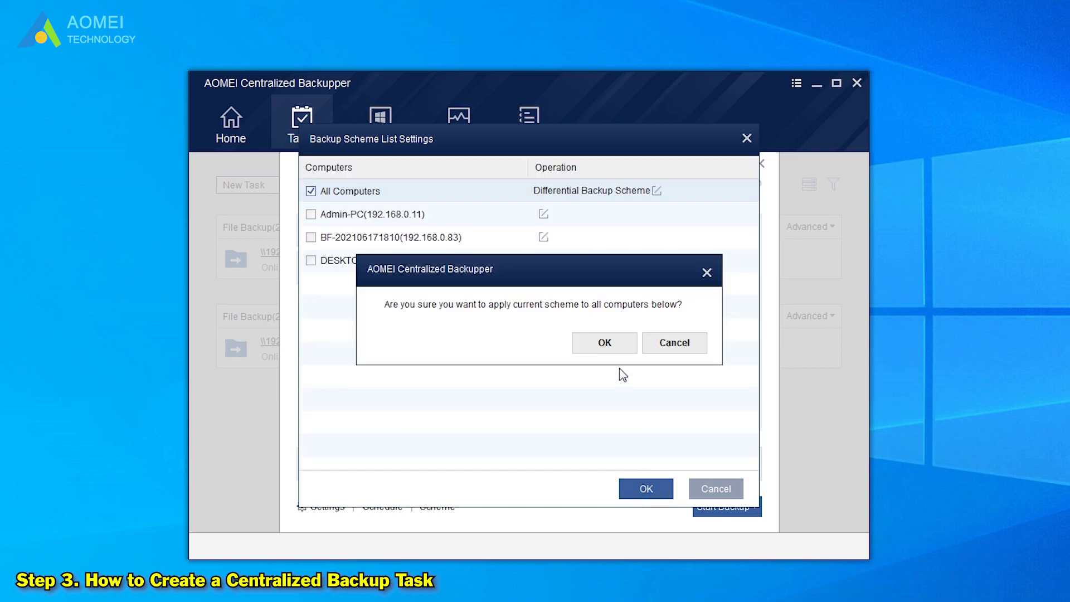
click(606, 342)
click(647, 490)
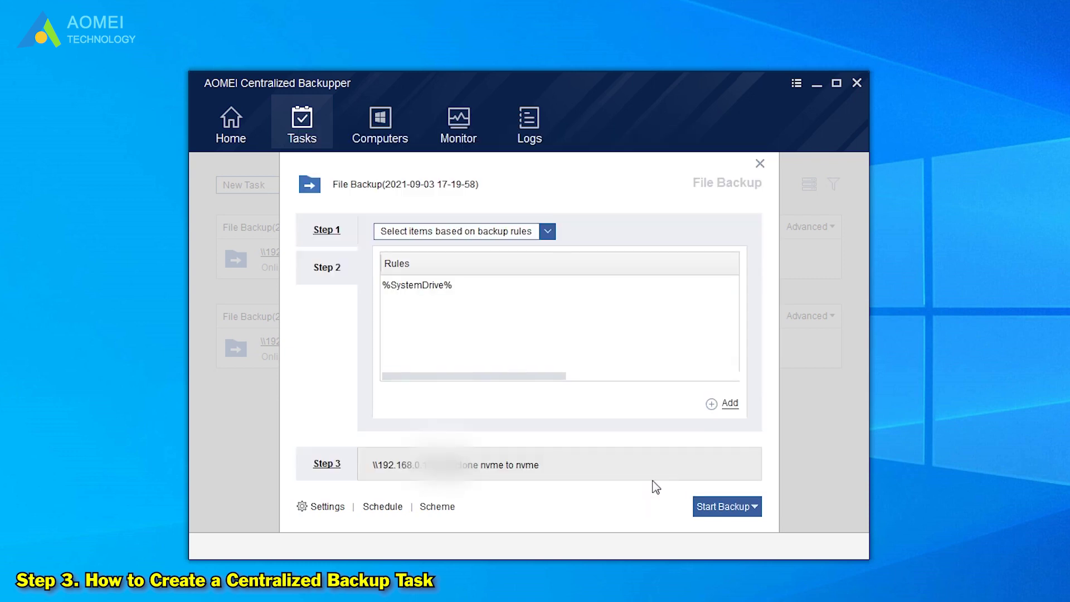
- Create the file backup task without executing it and show the task list
click(755, 507)
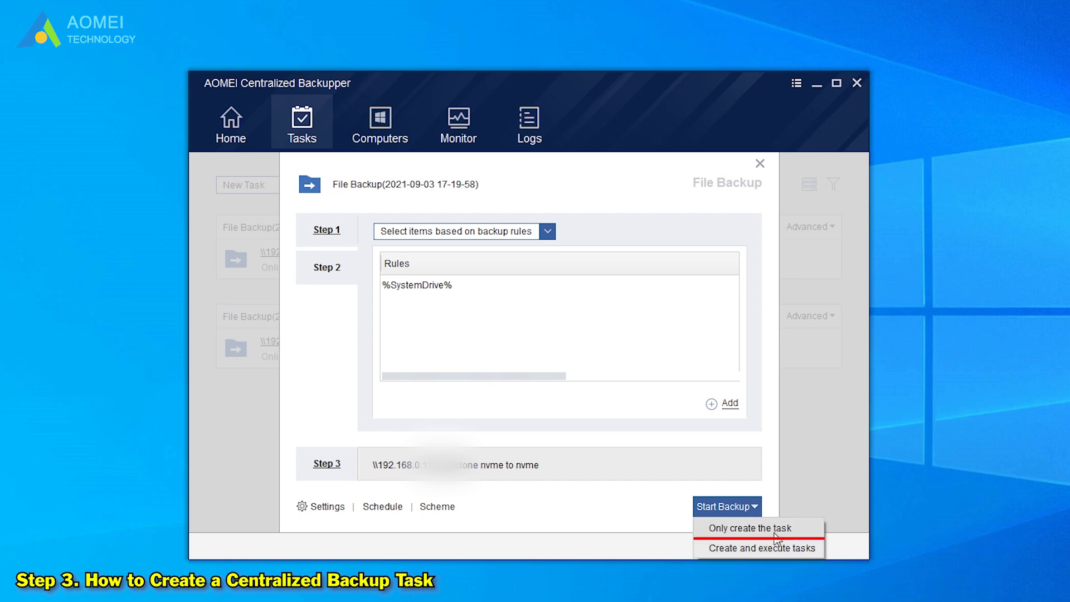
click(799, 532)
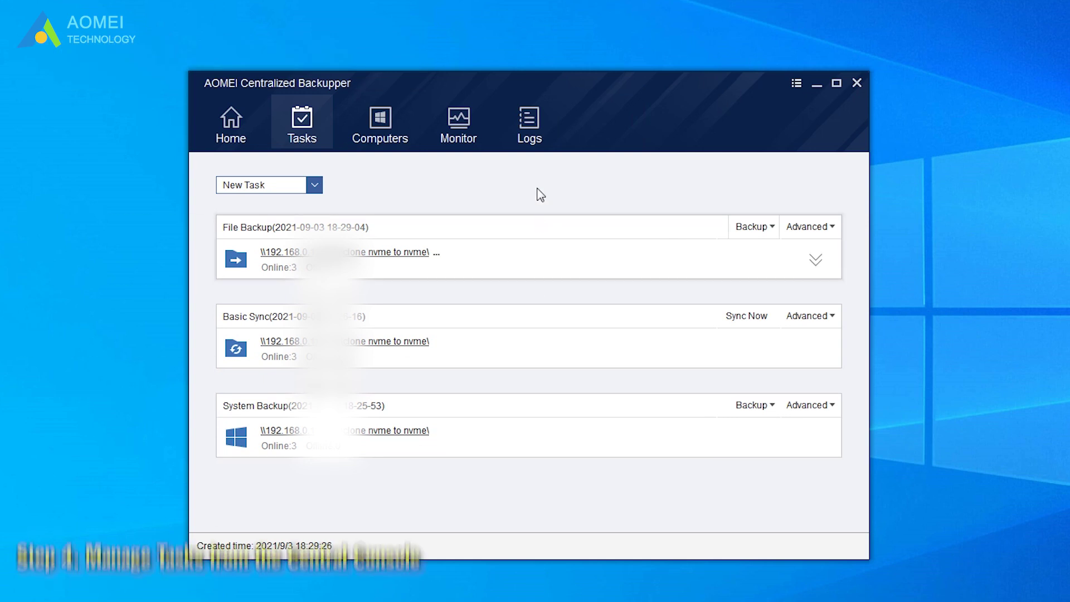
click(305, 135)
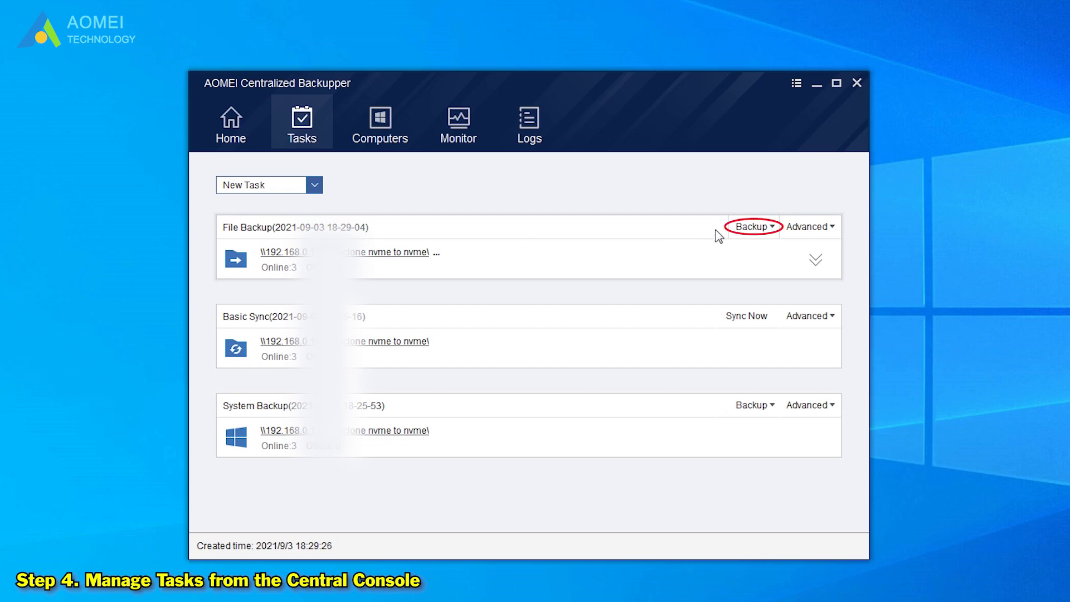
- View the backup types available for the File Backup task, then expand its computer list and select Admin-PC
click(763, 235)
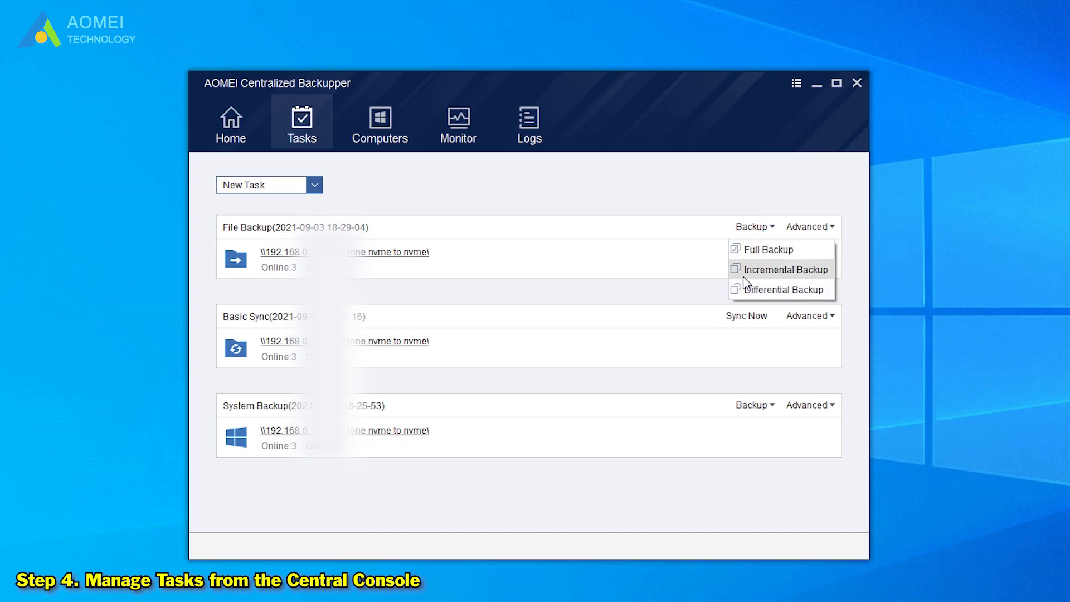
click(713, 265)
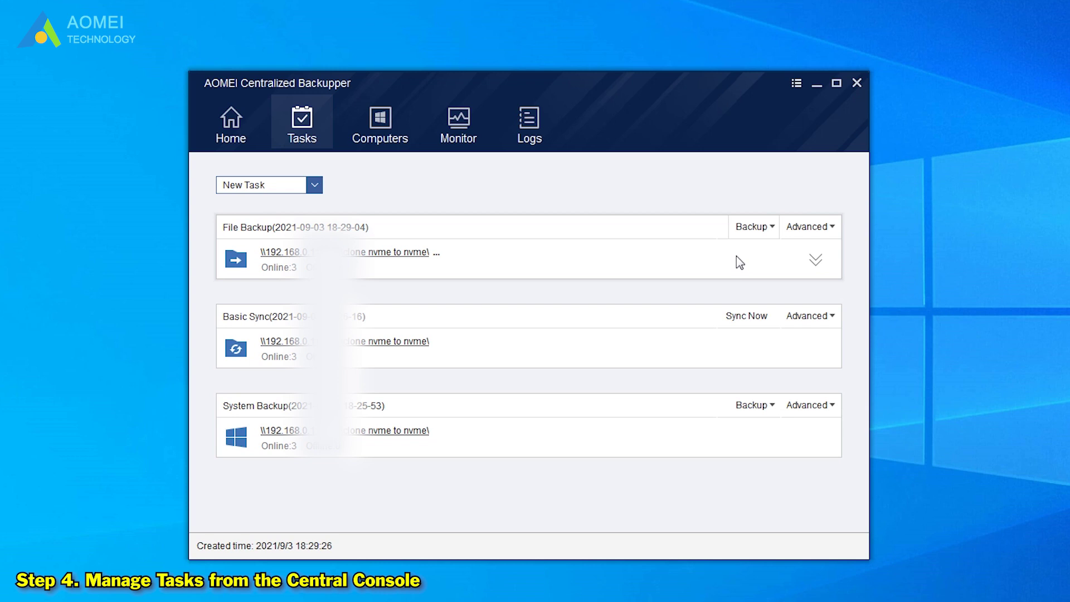
click(815, 260)
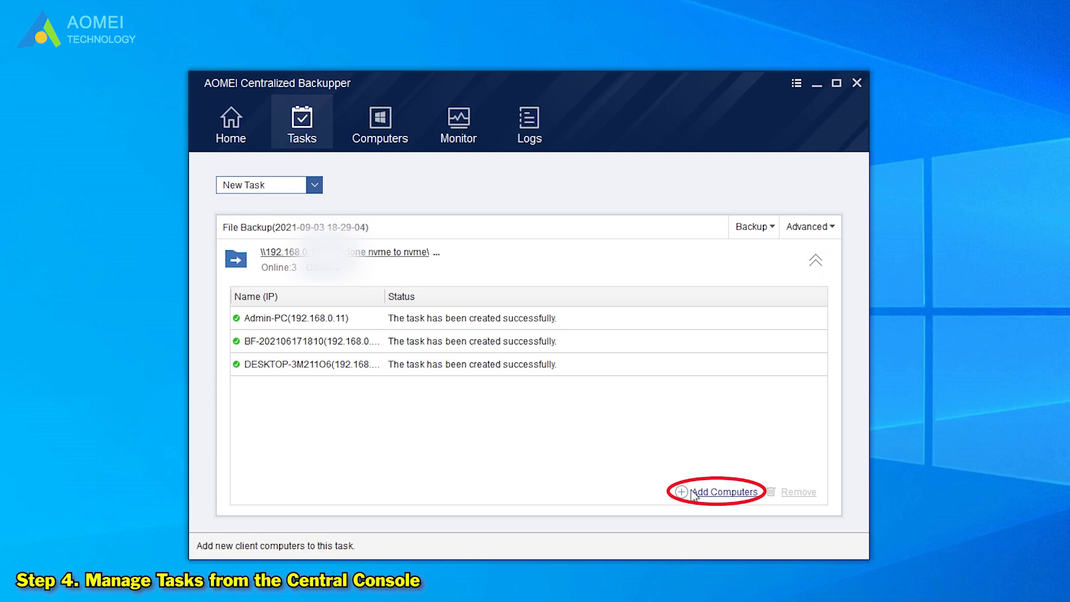
click(727, 316)
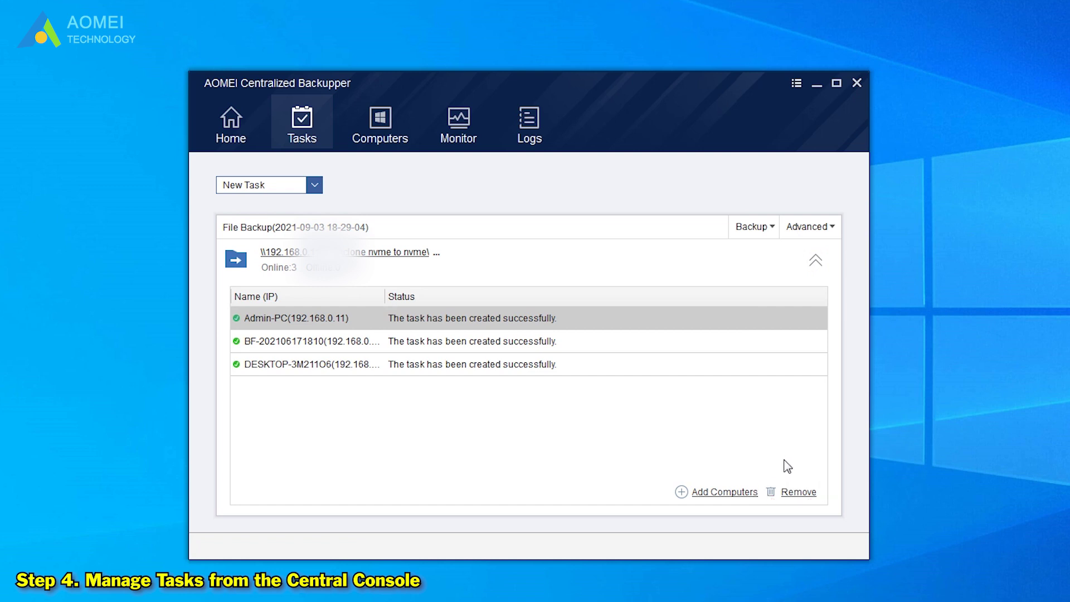
- Open the File Backup task for editing, review its computers, schedule and scheme settings, and close the editor
click(828, 231)
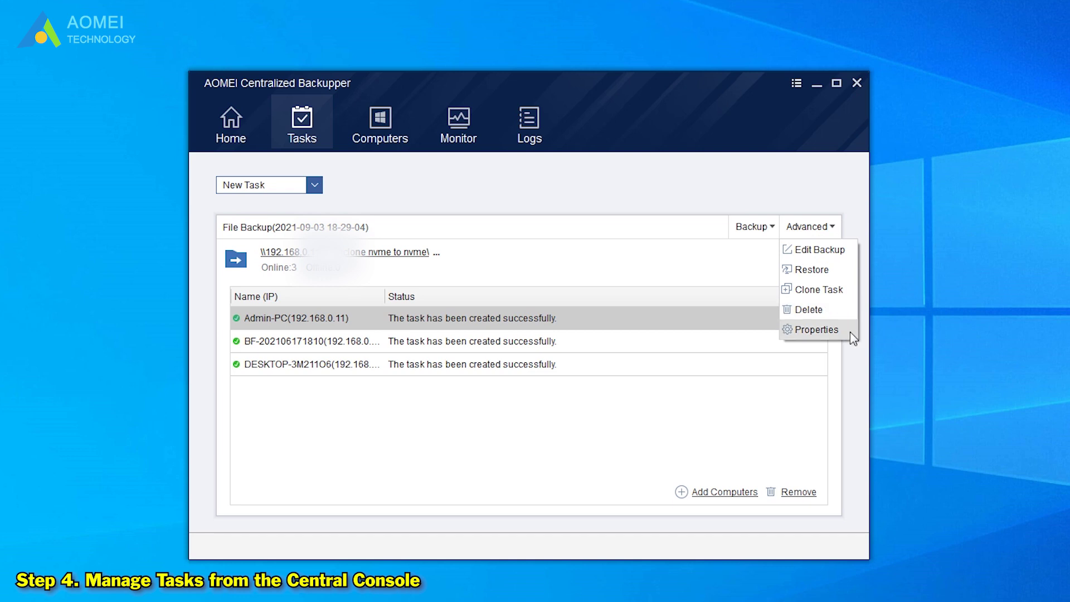
click(840, 255)
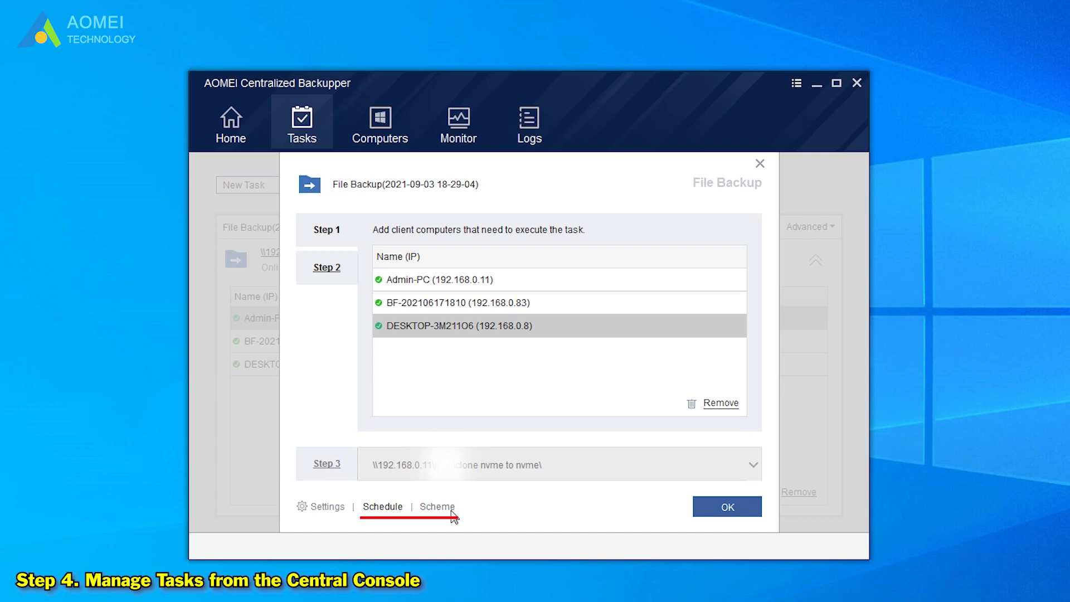
click(712, 510)
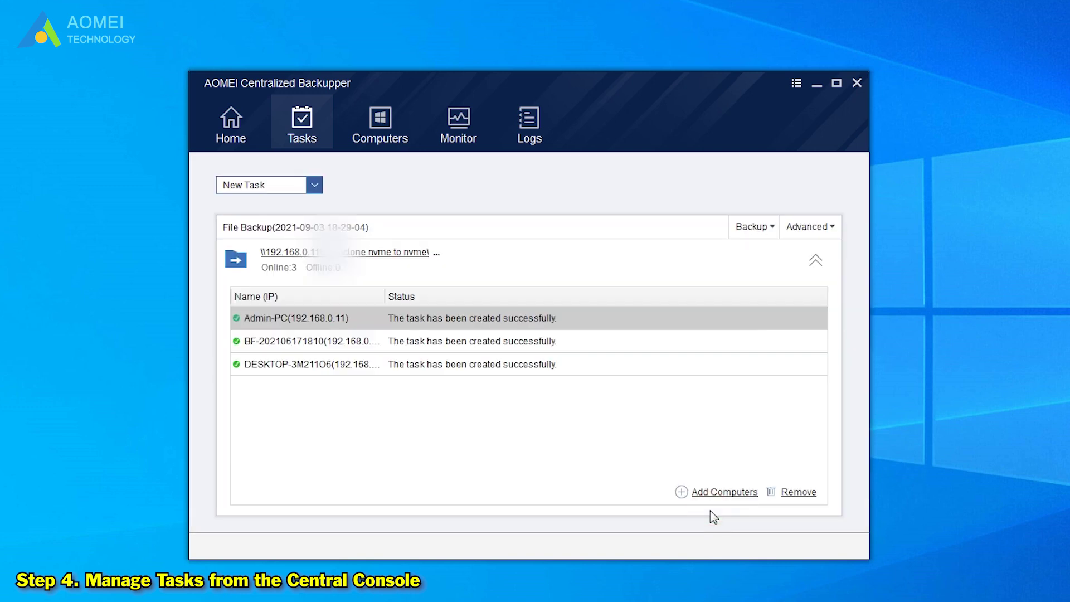
- View the clone setup for the File Backup task and close it without creating a copy
click(822, 229)
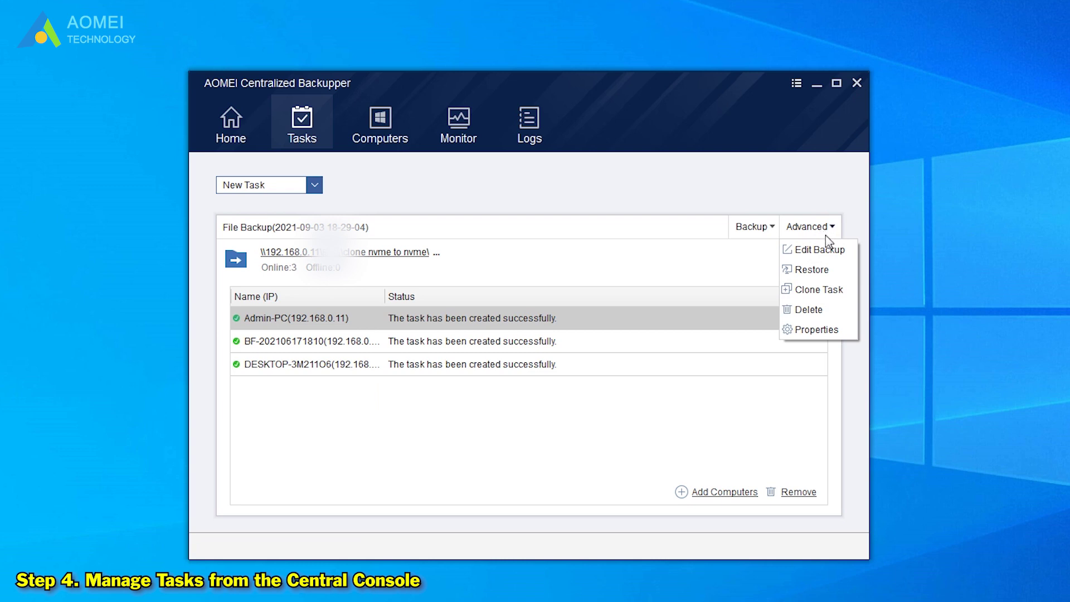
click(844, 295)
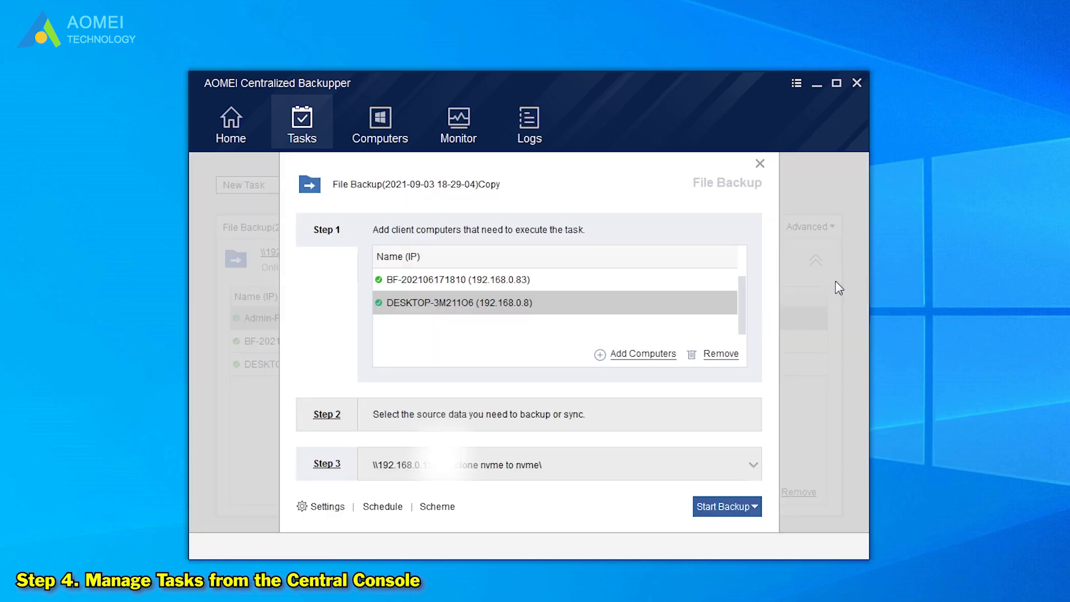
click(760, 163)
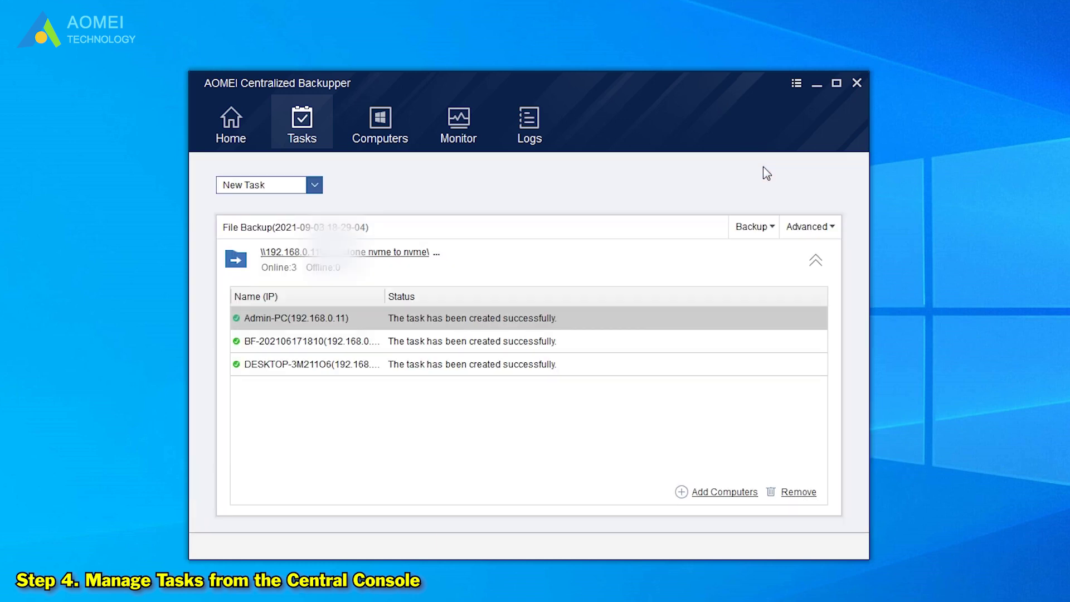
- Examine the three deletion options for the File Backup task and cancel without deleting it
click(824, 227)
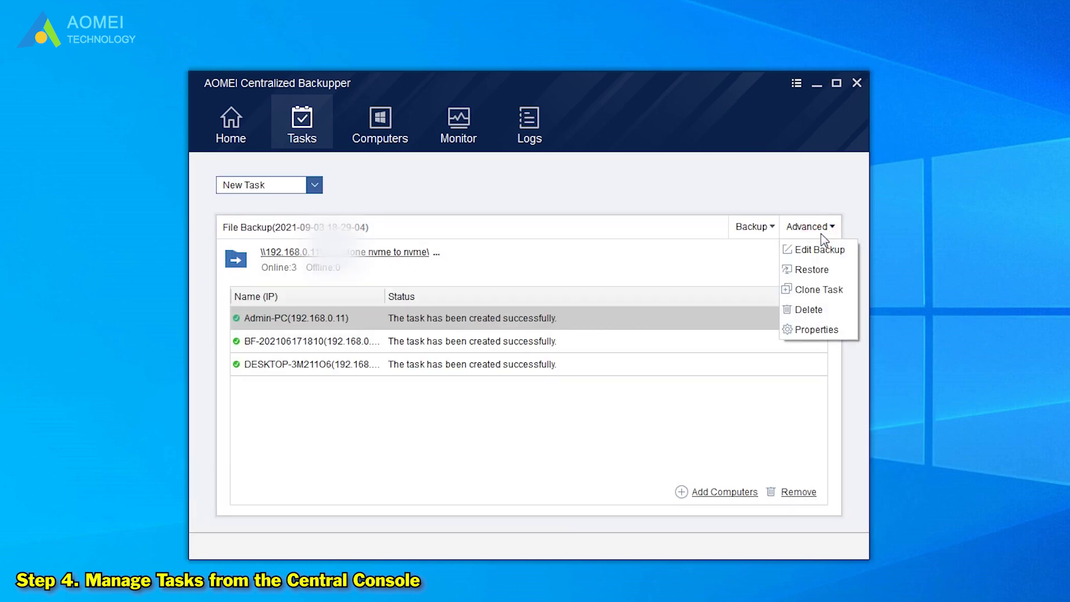
click(804, 309)
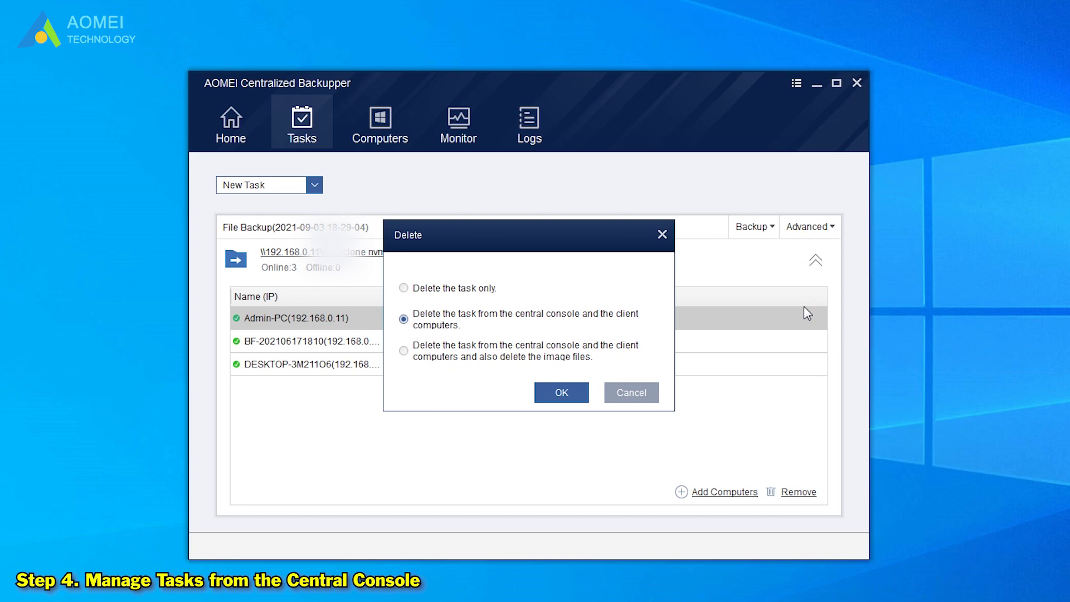
click(416, 297)
click(403, 319)
click(411, 355)
click(628, 396)
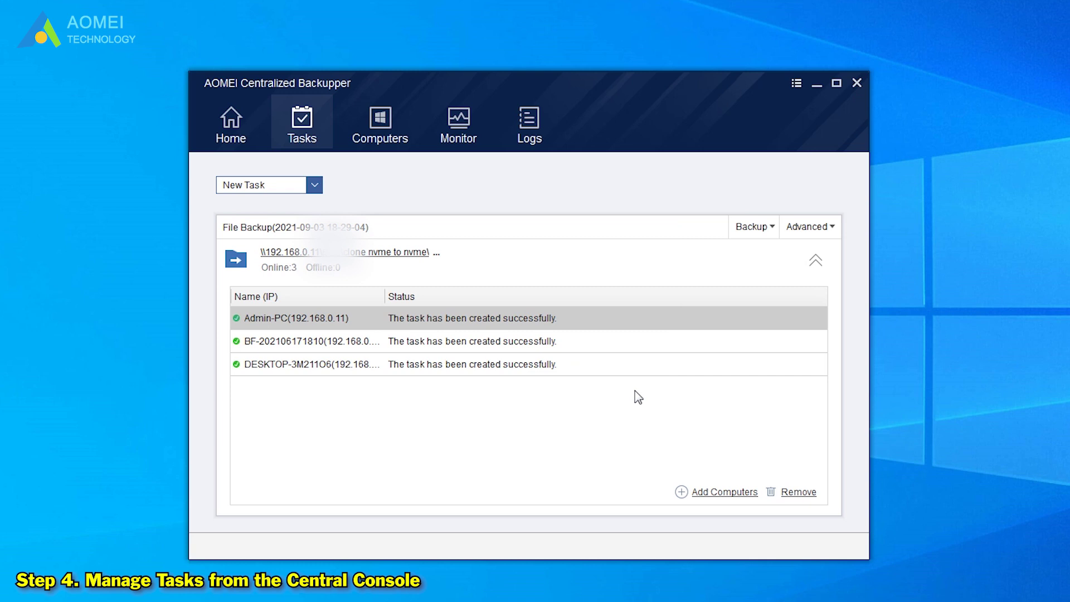
- Look at the restore options for the whole File Backup task and for Admin-PC alone, without starting a restore
click(834, 228)
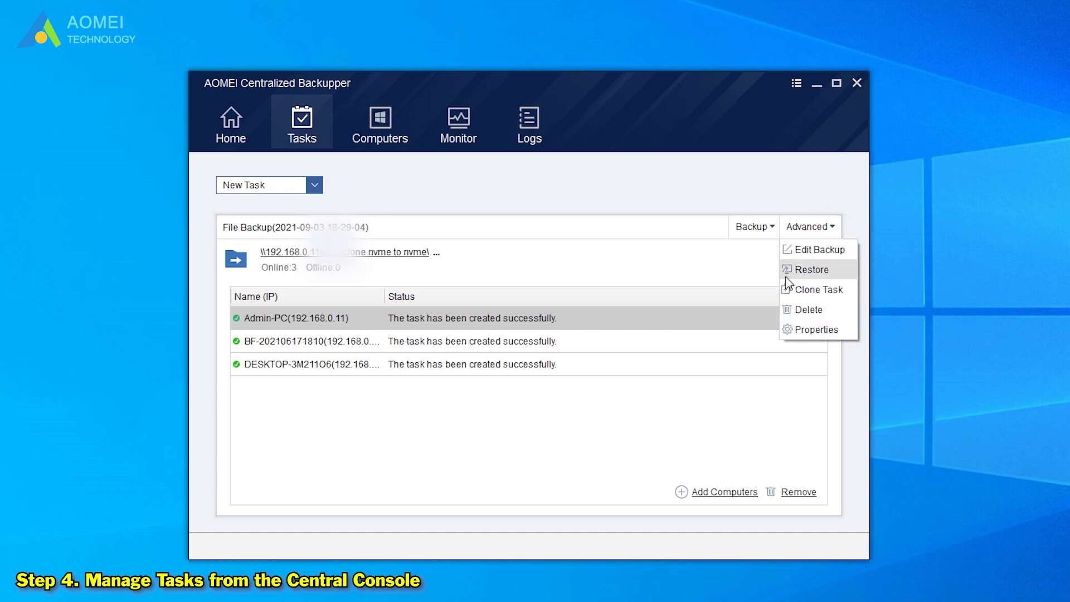
click(762, 170)
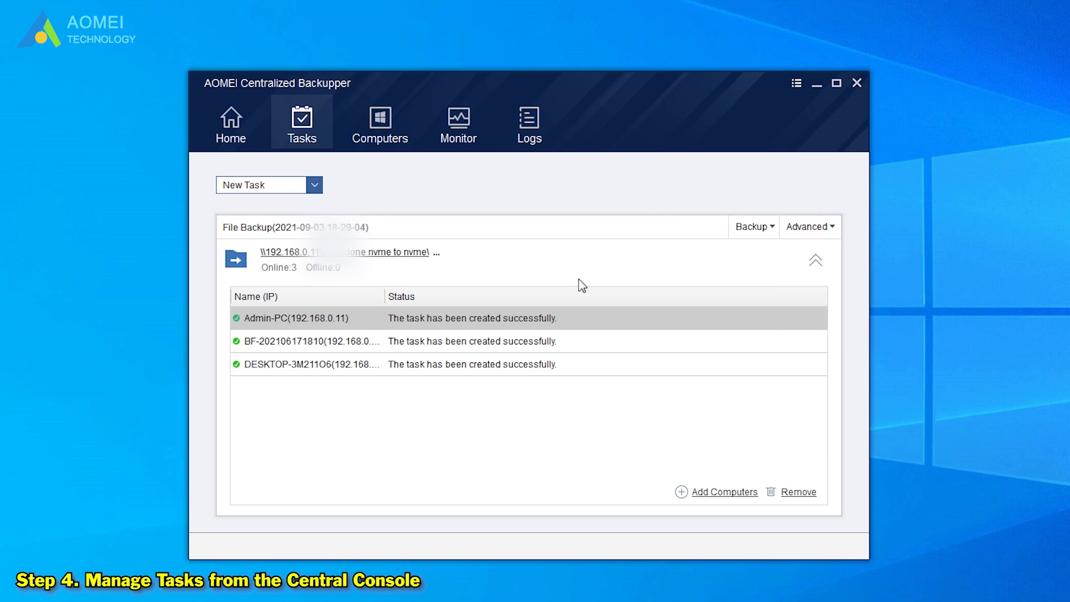
right_click(315, 321)
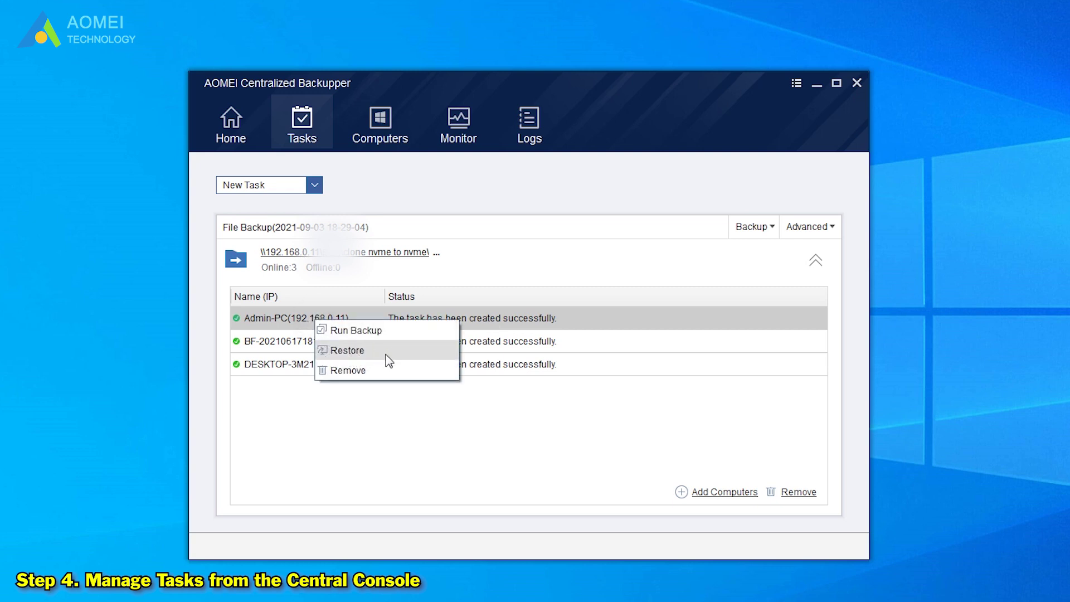
click(522, 400)
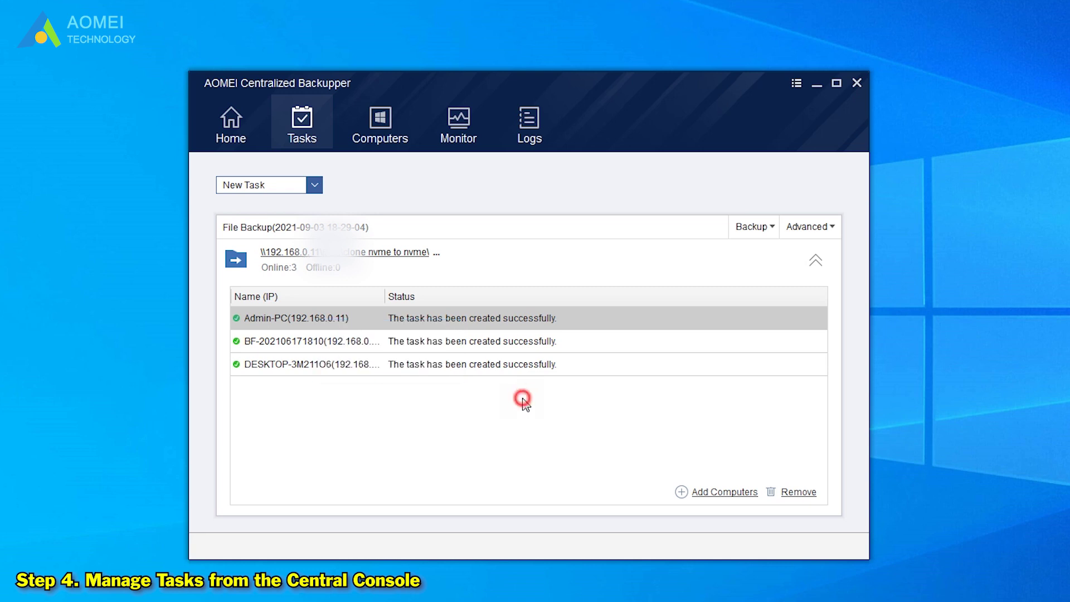